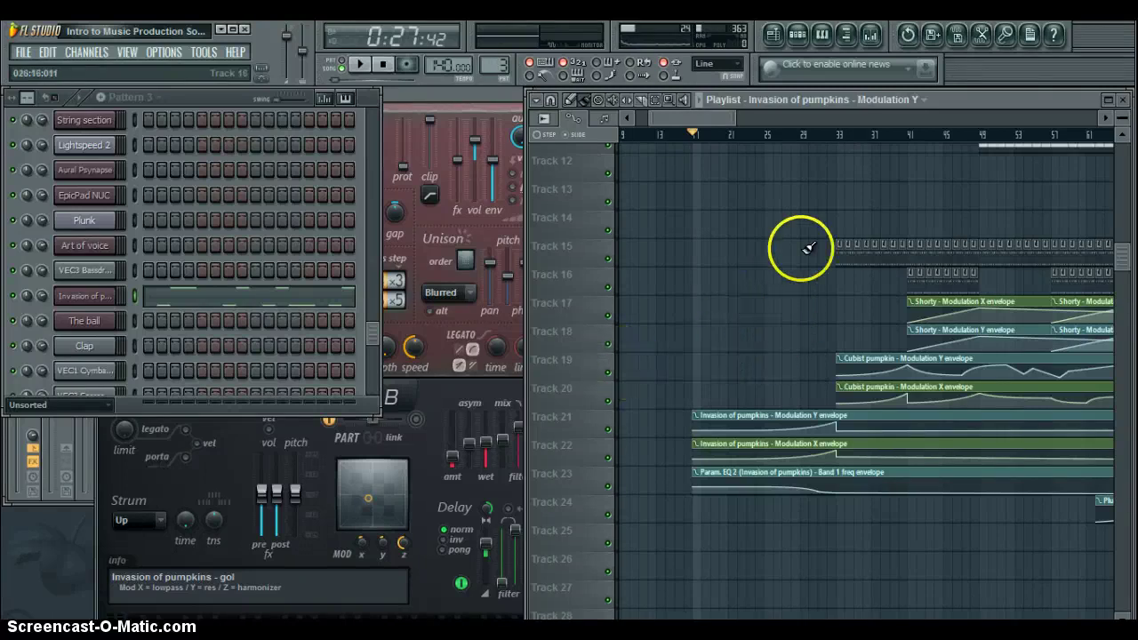
Open the channel settings of the Invasion of pumpkins Modulation Y automation clip on Track 21, and close them again
{"action": "mouse_move", "coordinate": [816, 419]}
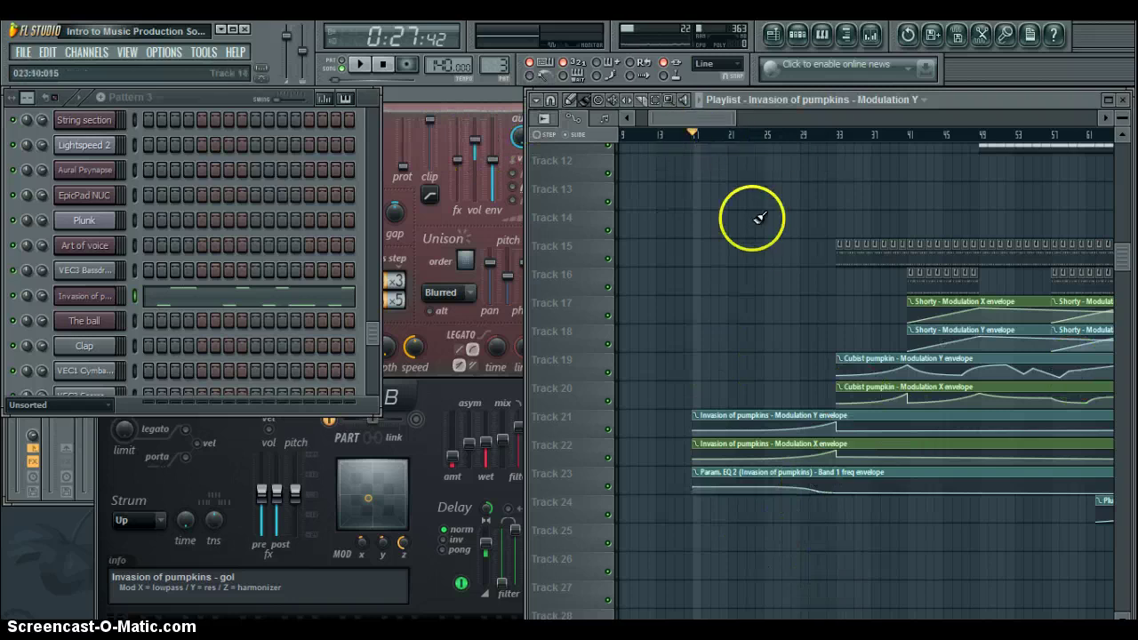
{"action": "scroll", "coordinate": [760, 218], "scroll_direction": "up", "scroll_amount": 1}
{"action": "scroll", "coordinate": [754, 219], "scroll_direction": "up", "scroll_amount": 4}
{"action": "scroll", "coordinate": [729, 293], "scroll_direction": "down", "scroll_amount": 5}
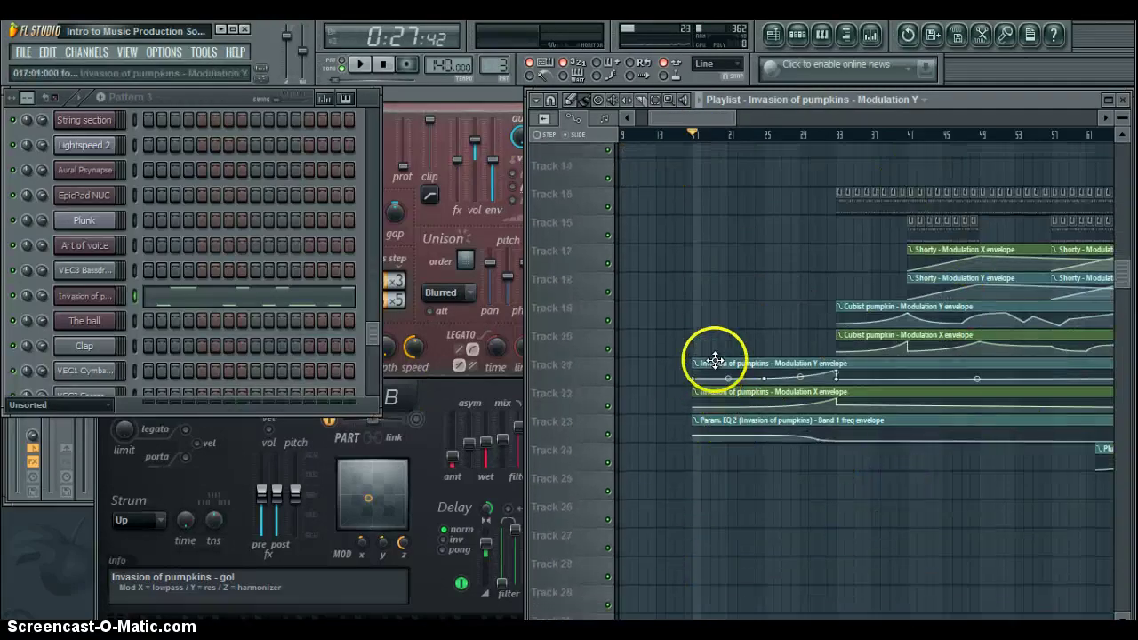
{"action": "scroll", "coordinate": [729, 417], "scroll_direction": "up", "scroll_amount": 1}
{"action": "double_click", "coordinate": [759, 371]}
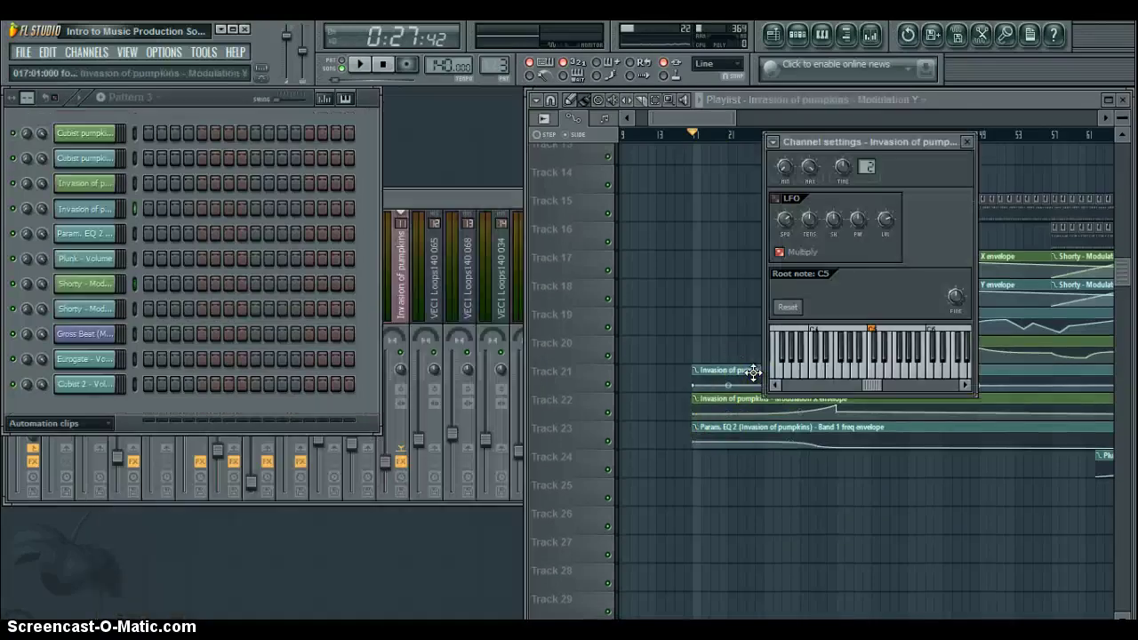
{"action": "left_click", "coordinate": [966, 142]}
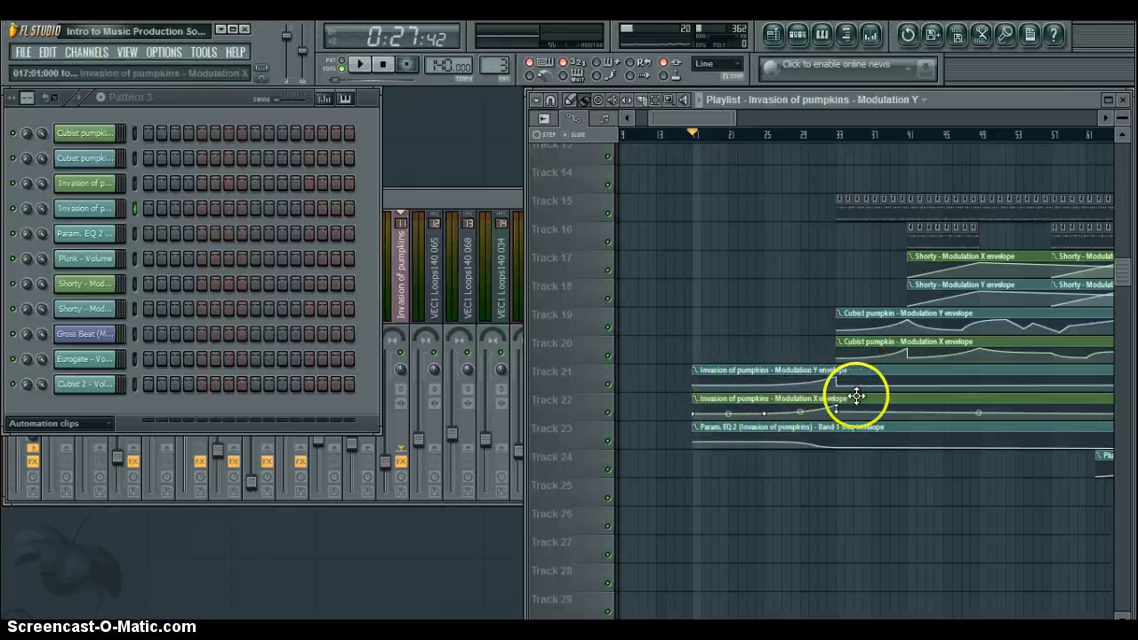
Set the channel rack filter to All and resize the rack so it shows a long list of channels
{"action": "left_click", "coordinate": [89, 424]}
{"action": "left_click", "coordinate": [68, 439]}
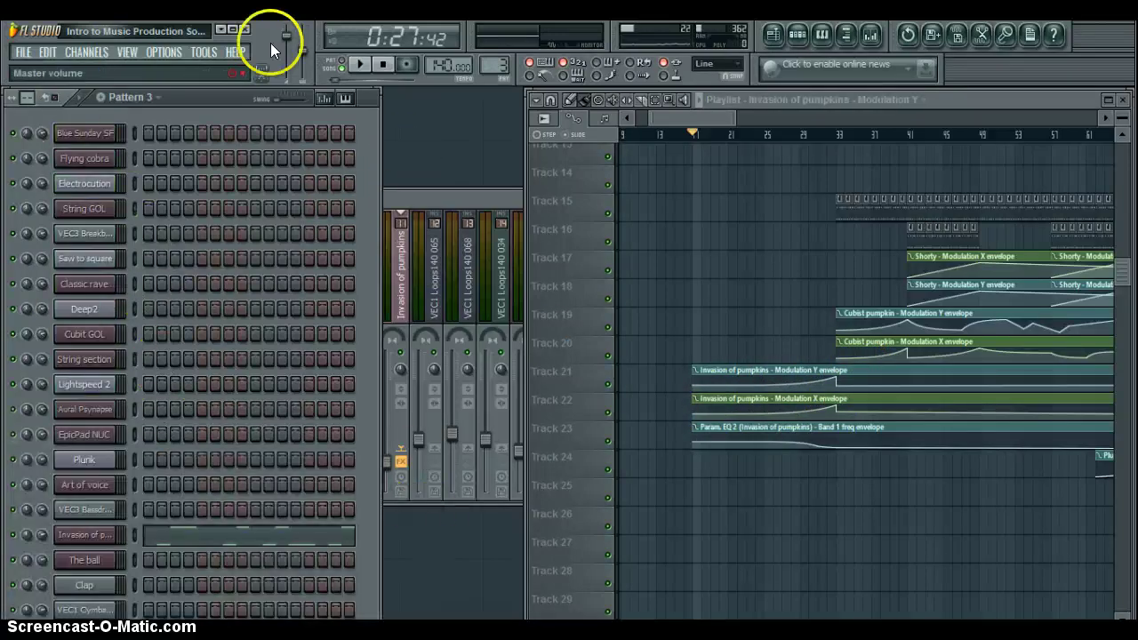
{"action": "double_click", "coordinate": [207, 96]}
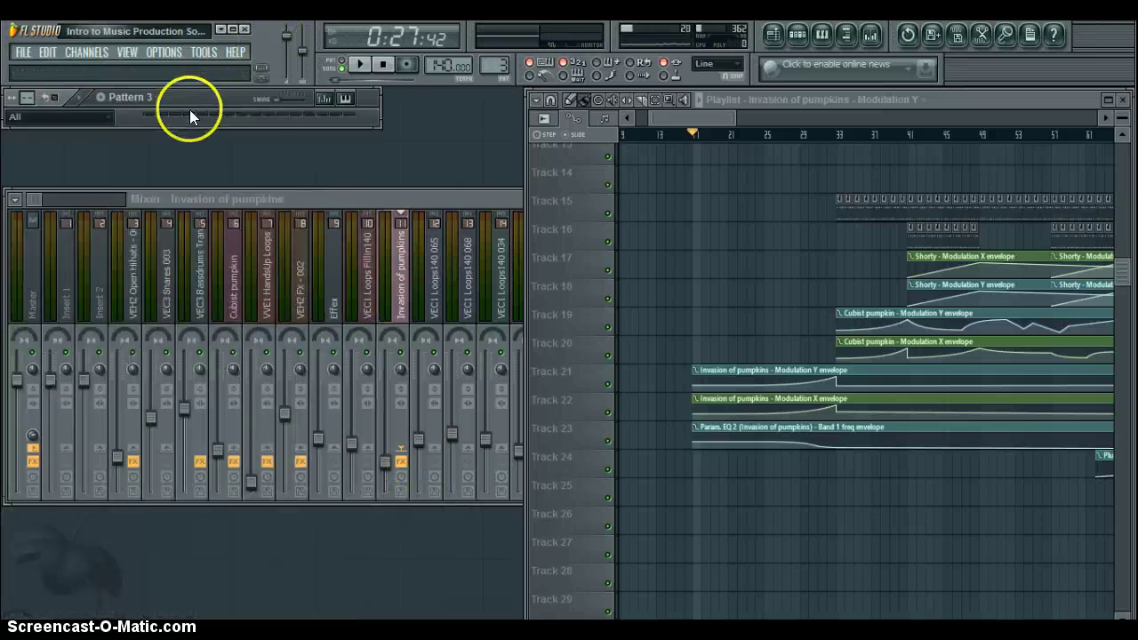
{"action": "left_click_drag", "start_coordinate": [188, 127], "coordinate": [210, 574]}
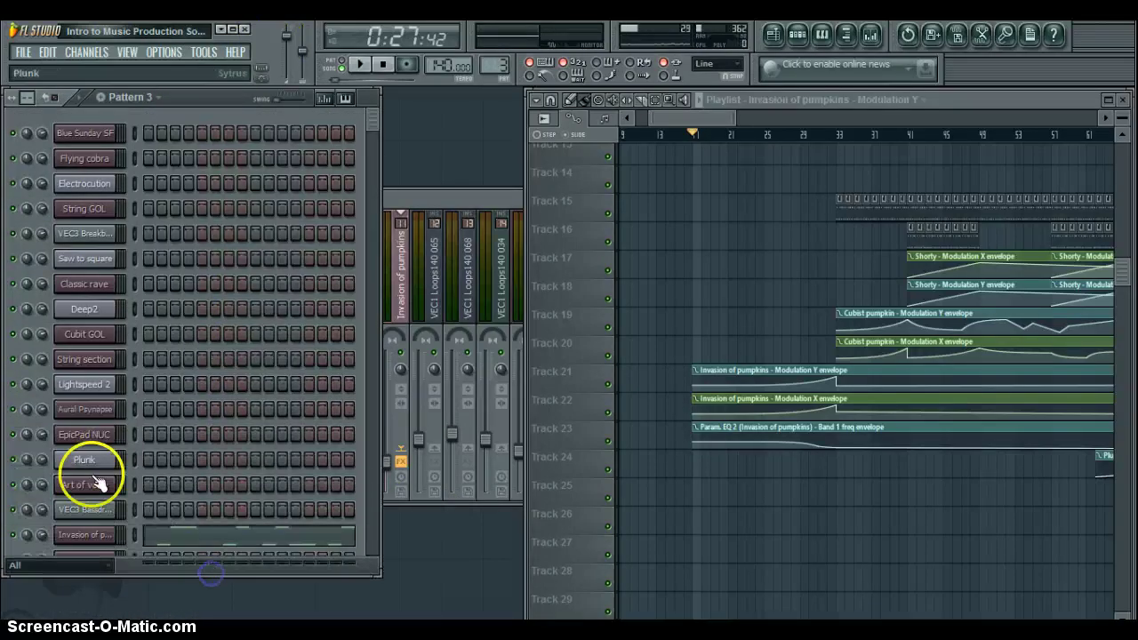
Open the Harmor plugin of the Invasion of pumpkins channel and place its window so the X/Y modulation pad is in view
{"action": "scroll", "coordinate": [241, 425], "scroll_direction": "down", "scroll_amount": 5}
{"action": "left_click", "coordinate": [89, 369]}
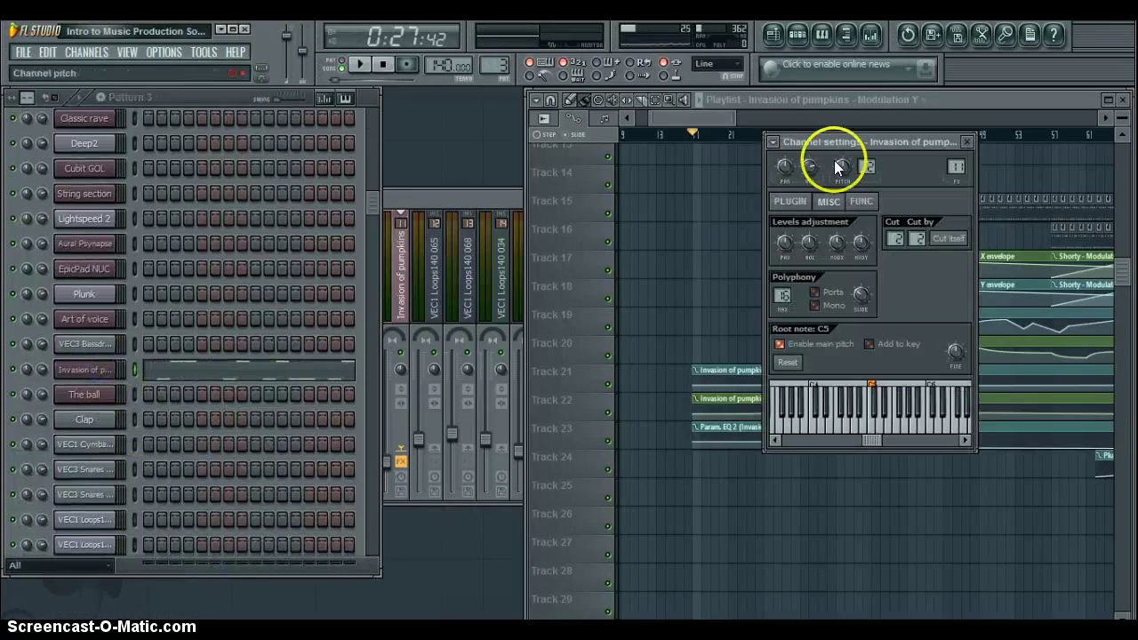
{"action": "left_click", "coordinate": [790, 202]}
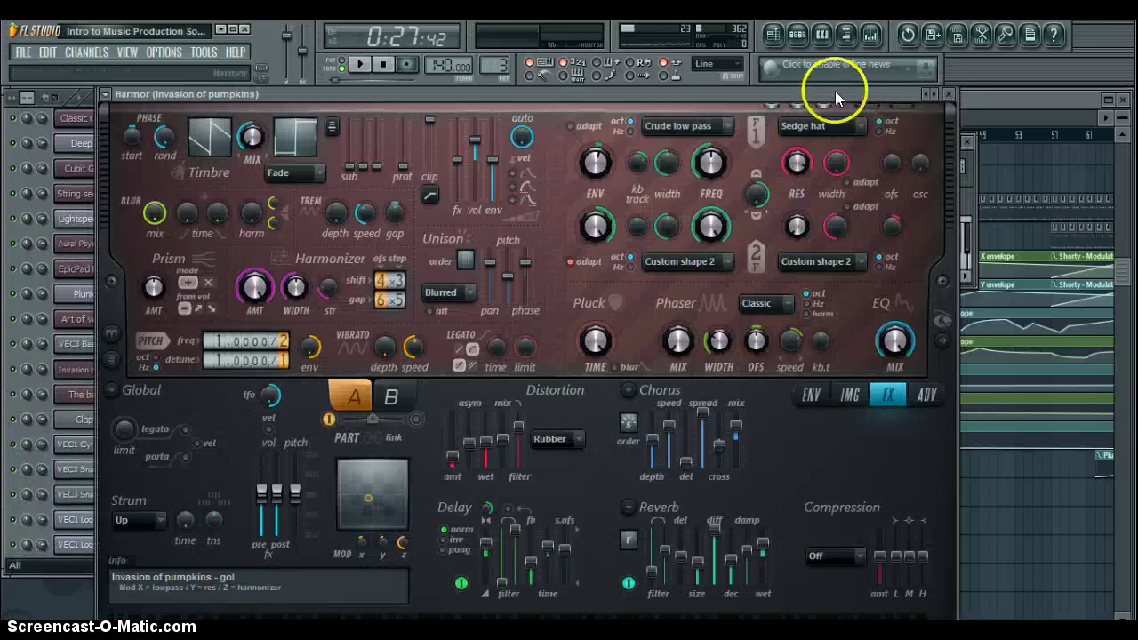
{"action": "left_click_drag", "start_coordinate": [836, 95], "coordinate": [506, 41]}
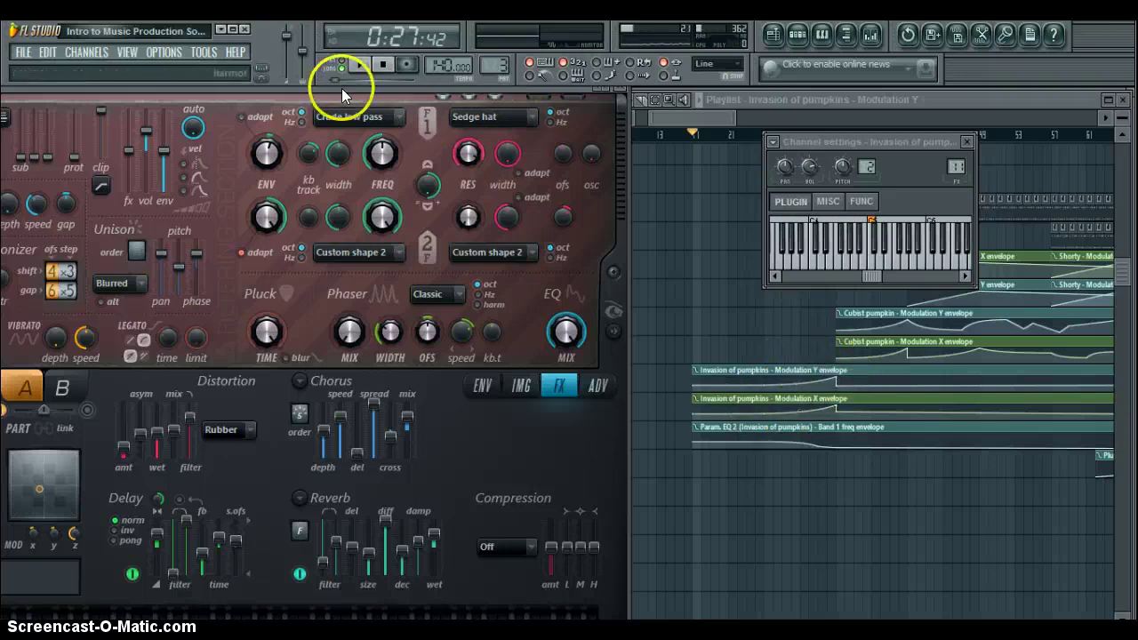
{"action": "left_click_drag", "start_coordinate": [342, 93], "coordinate": [668, 75]}
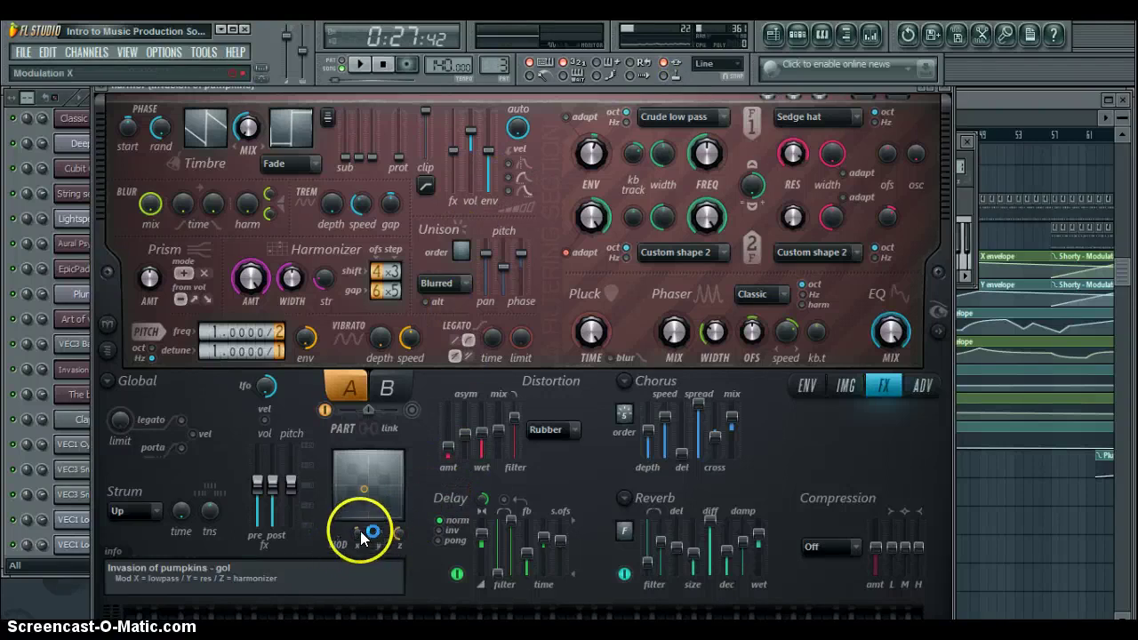
Play in pattern mode while moving Harmor's X/Y modulation pad around, and stop playback
{"action": "left_click_drag", "start_coordinate": [367, 525], "coordinate": [362, 490]}
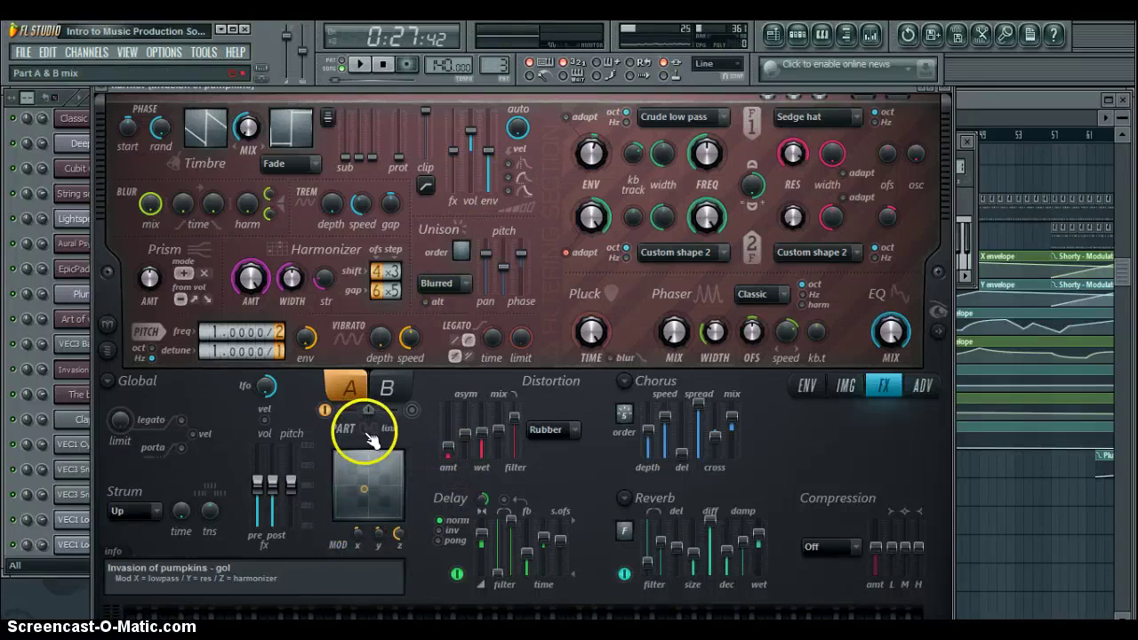
{"action": "left_click", "coordinate": [342, 63]}
{"action": "key", "text": "space"}
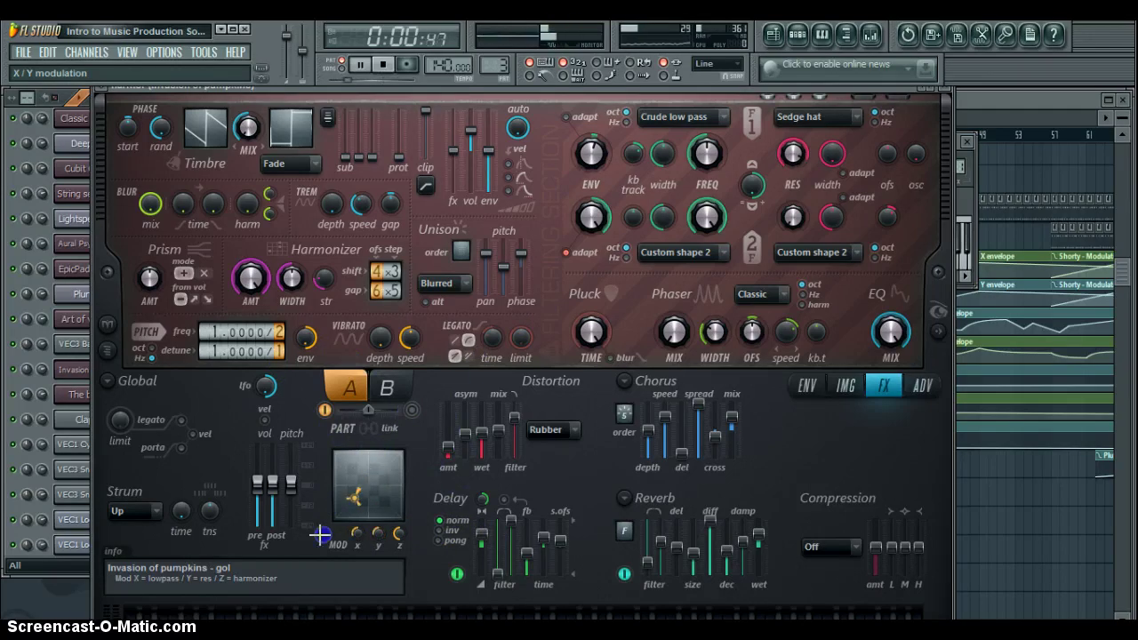
{"action": "key", "text": "space"}
{"action": "left_click", "coordinate": [649, 433]}
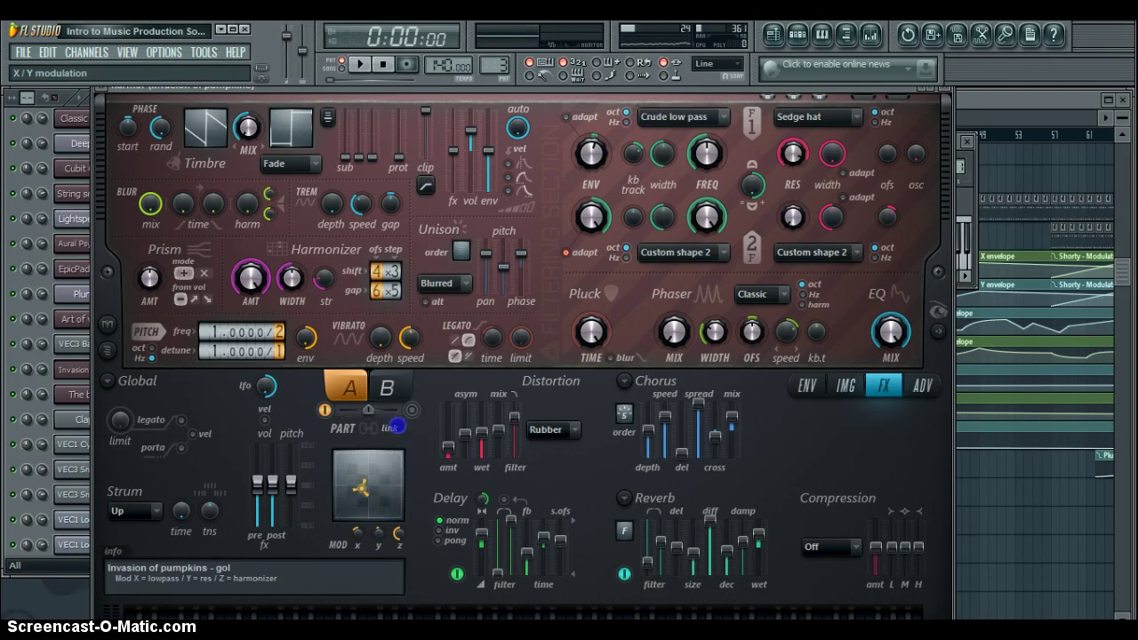
Compare Harmor's X/Y pad with the Modulation X and Y envelopes in the playlist, and show the automation clip option for Modulation X
{"action": "left_click", "coordinate": [985, 98]}
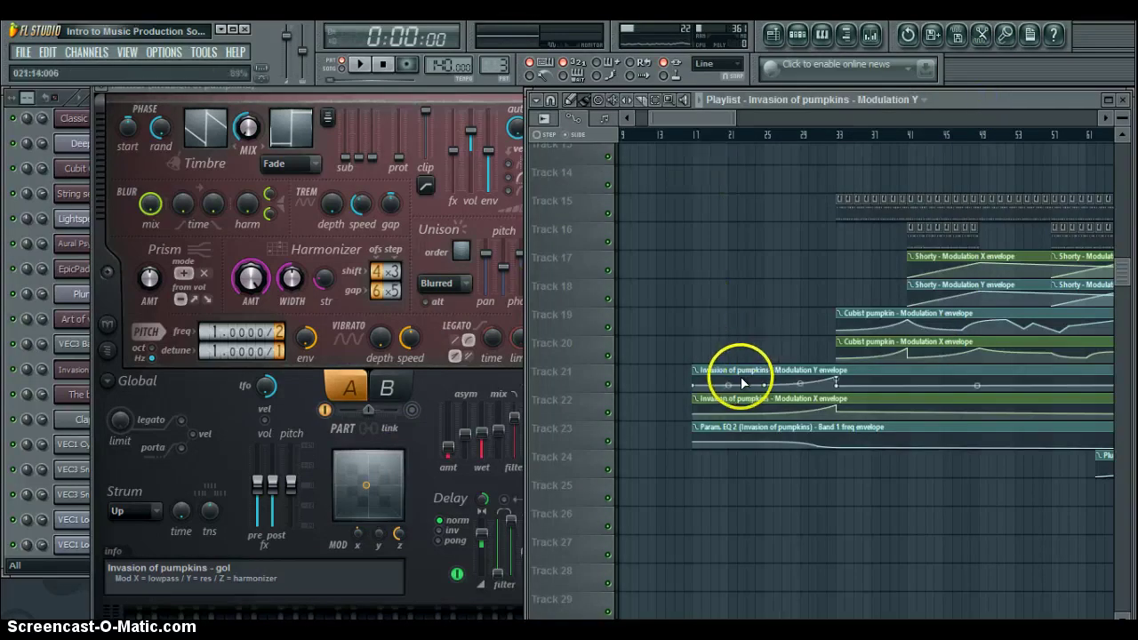
{"action": "left_click", "coordinate": [368, 483]}
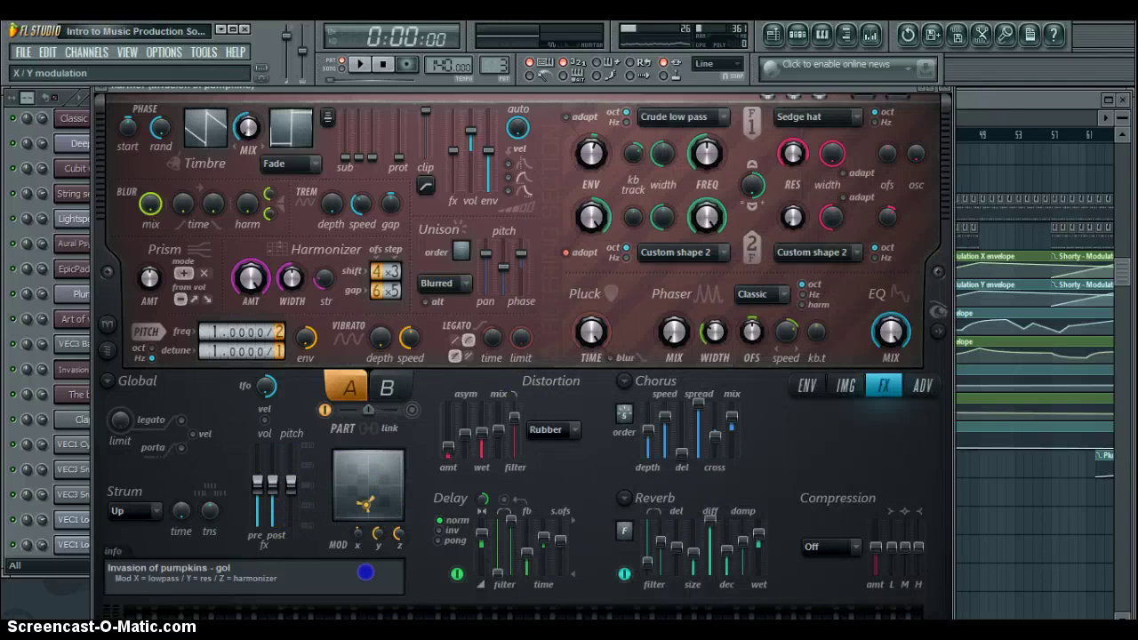
{"action": "left_click", "coordinate": [970, 102]}
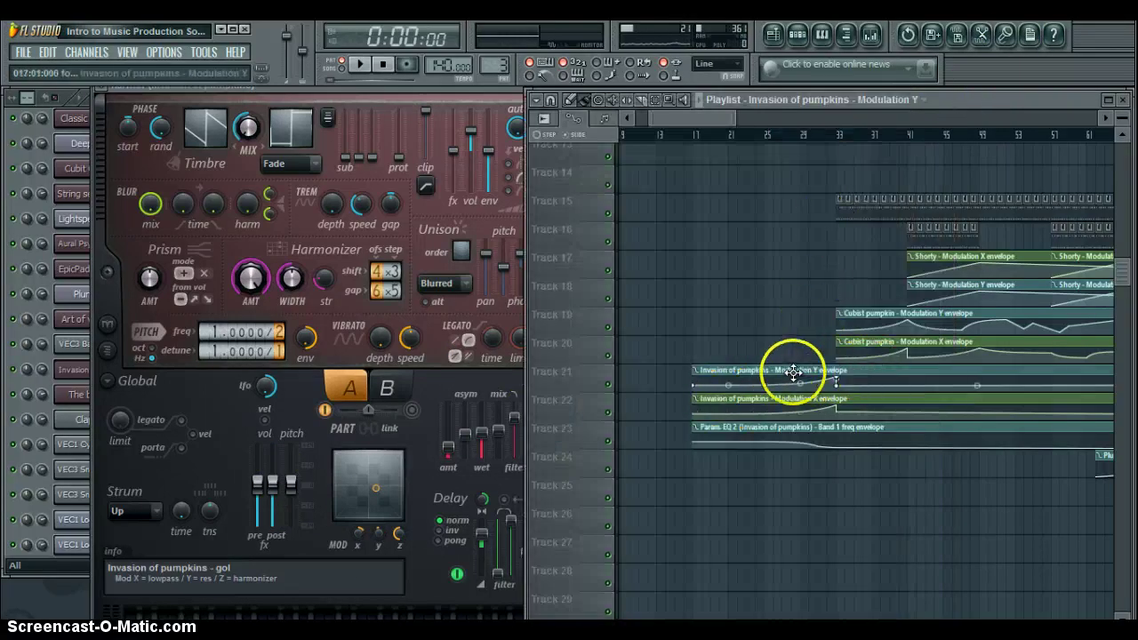
{"action": "left_click", "coordinate": [411, 484]}
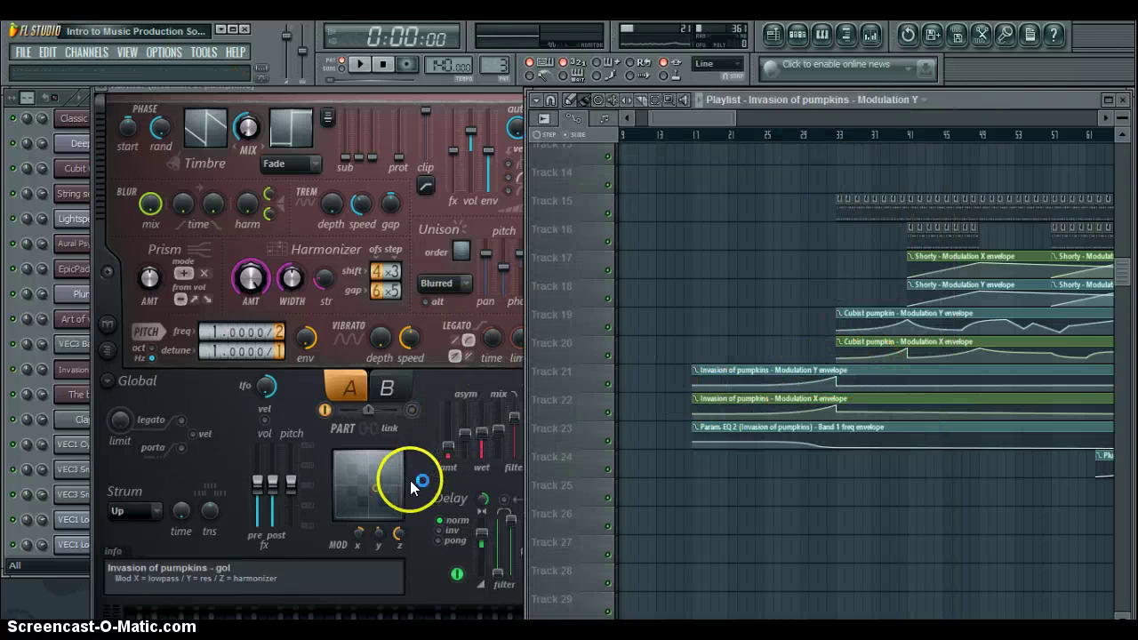
{"action": "right_click", "coordinate": [356, 532]}
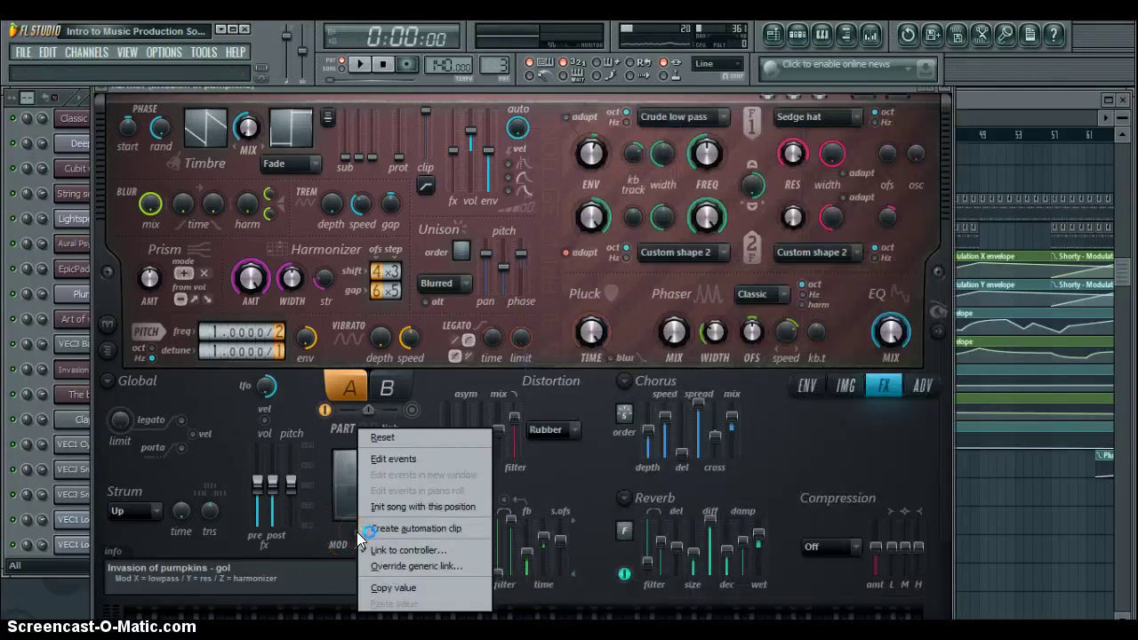
{"action": "left_click", "coordinate": [416, 528]}
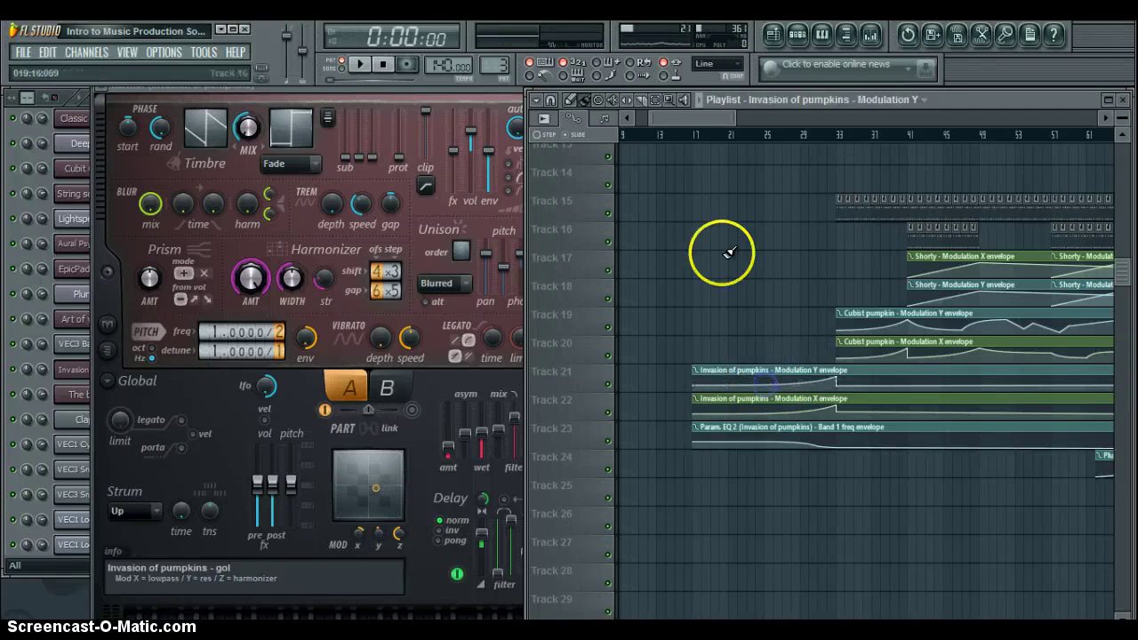
Play the song from bar 17, about bar 24 and bar 28 to examine how the envelopes move the X/Y pad
{"action": "left_click", "coordinate": [698, 135]}
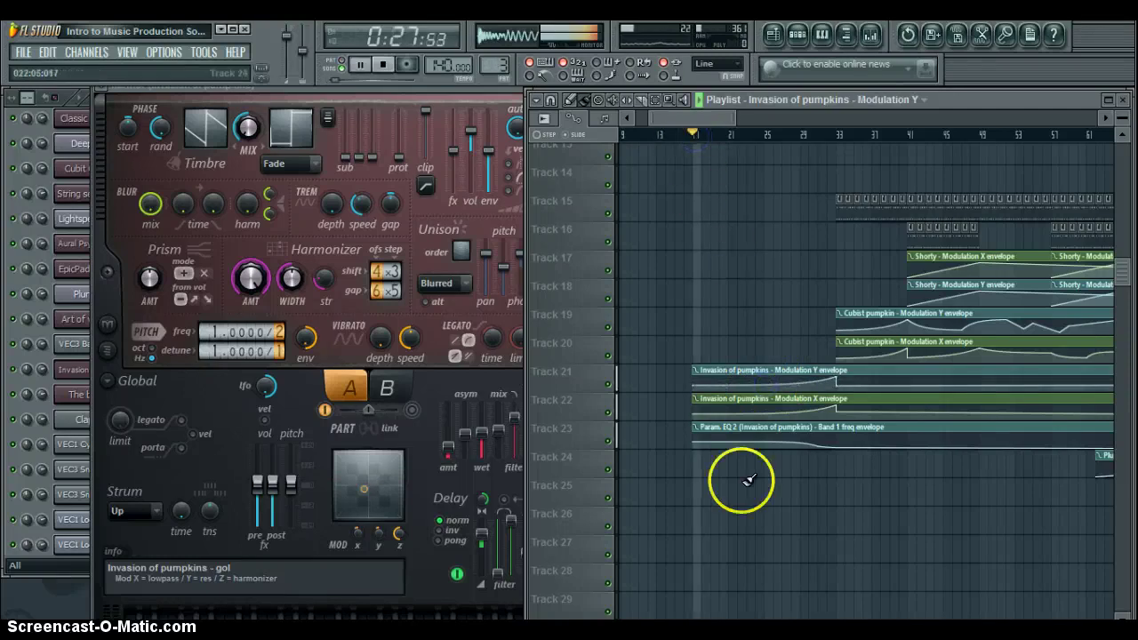
{"action": "left_click", "coordinate": [757, 134]}
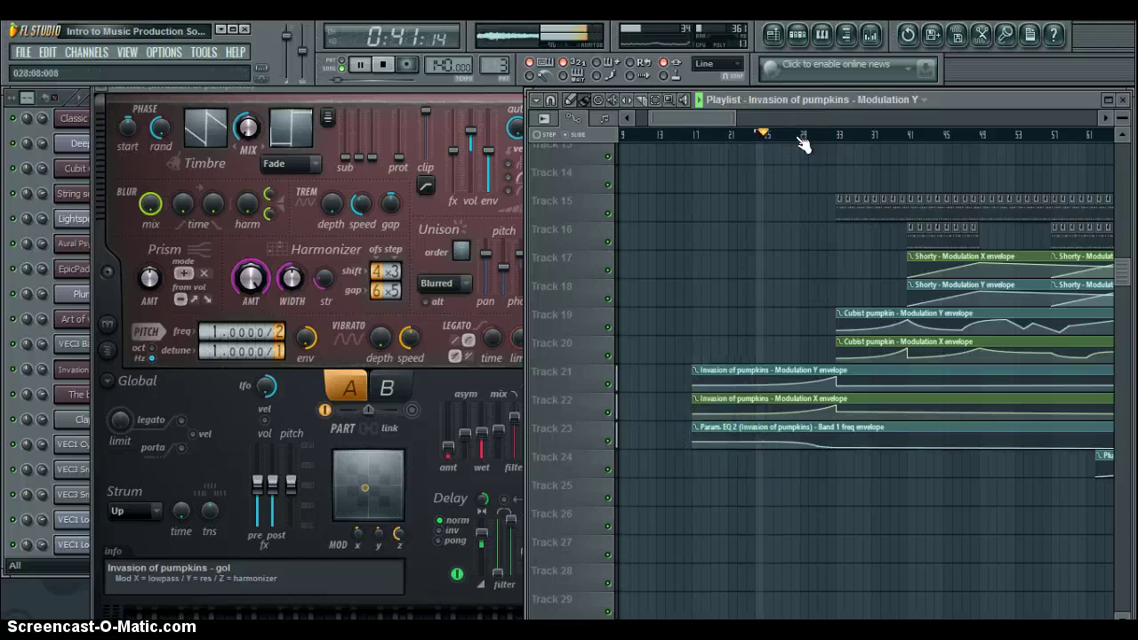
{"action": "left_click", "coordinate": [797, 135]}
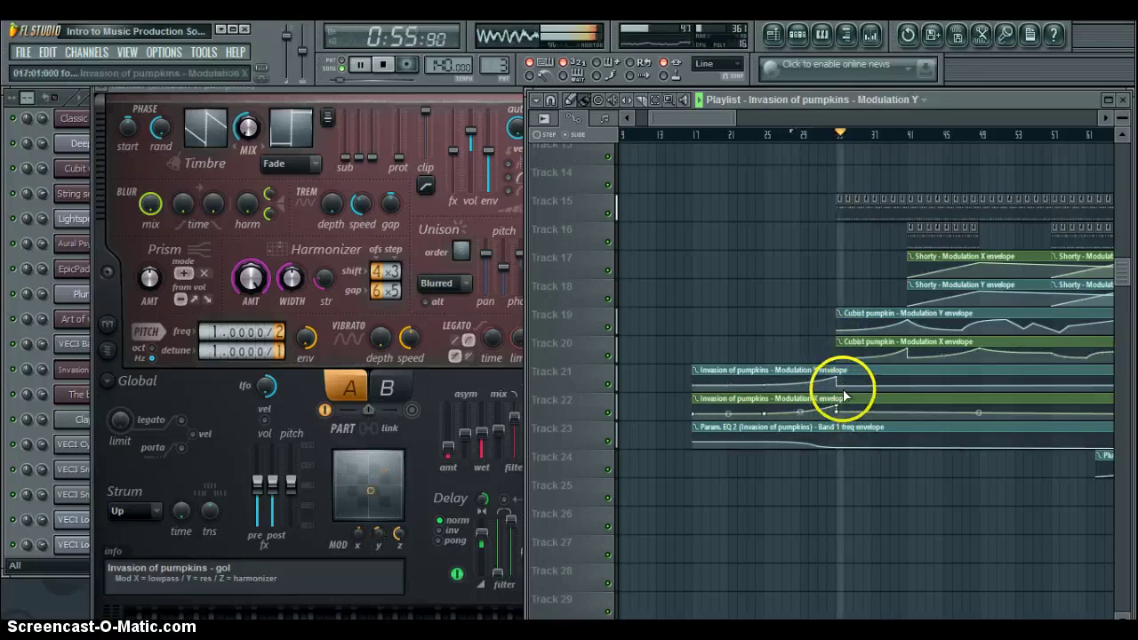
{"action": "key", "text": "space"}
Replay the song from bar 28 with Harmor's X/Y pad visible beside the playlist, and stop playback
{"action": "left_click", "coordinate": [441, 93]}
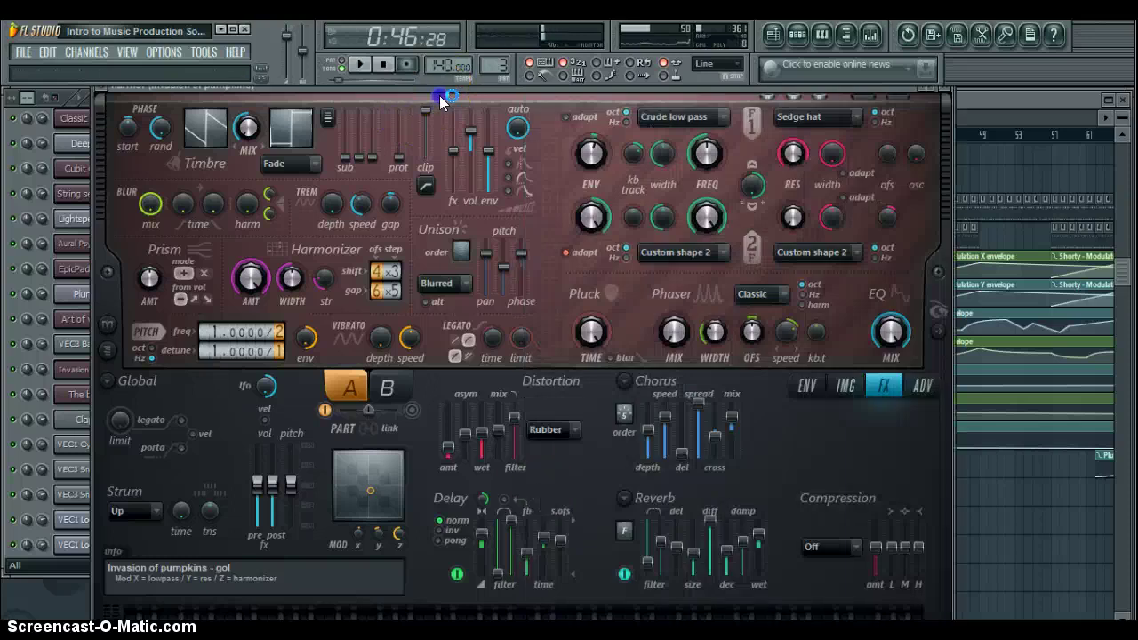
{"action": "left_click", "coordinate": [1002, 101]}
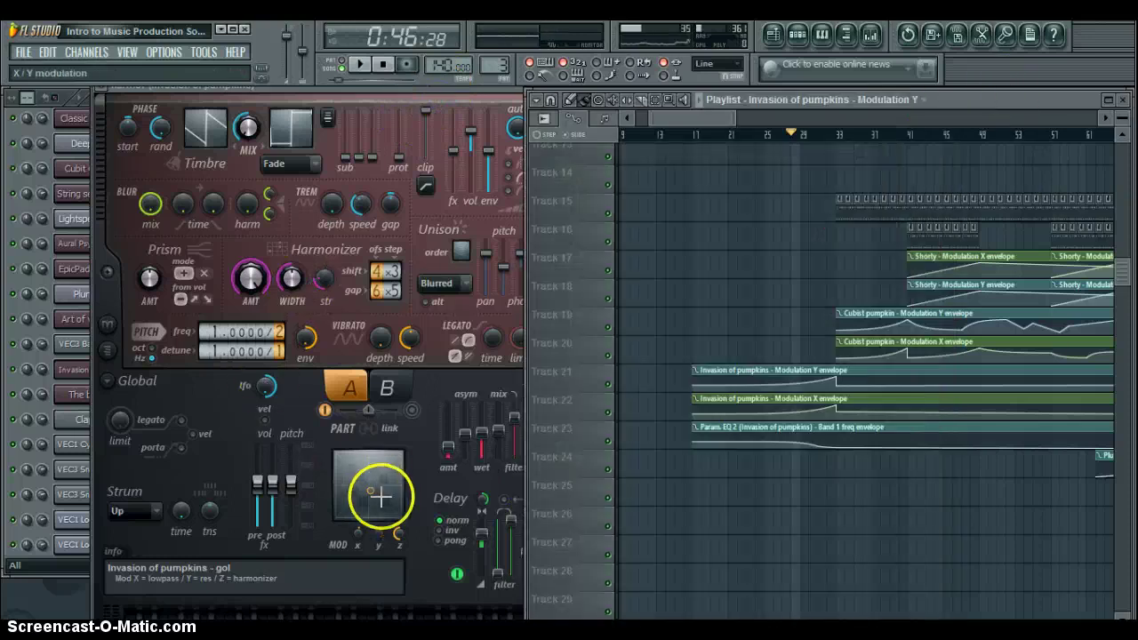
{"action": "key", "text": "space"}
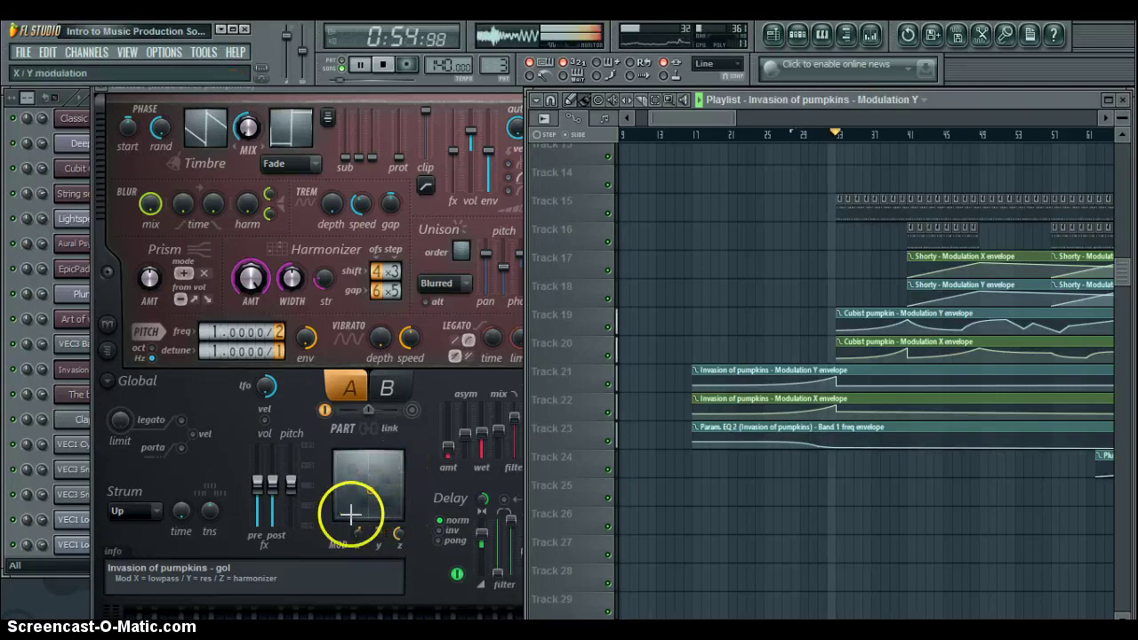
{"action": "key", "text": "space"}
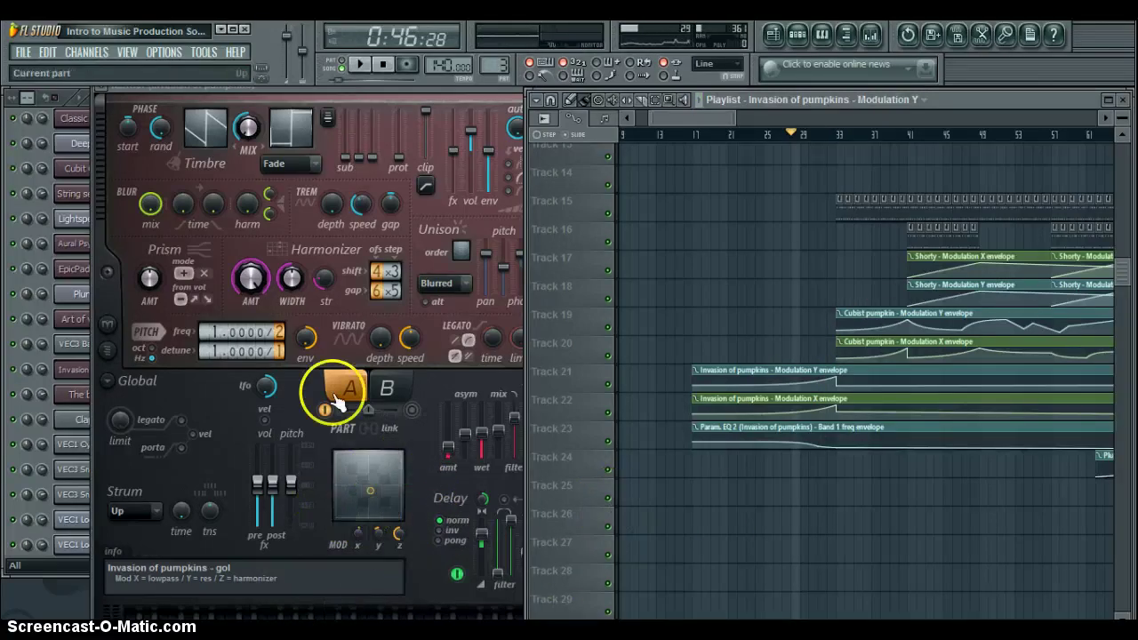
Reposition the Harmor window, bring the playlist forward and set the playback position to bar 17
{"action": "left_click_drag", "start_coordinate": [328, 88], "coordinate": [296, 118]}
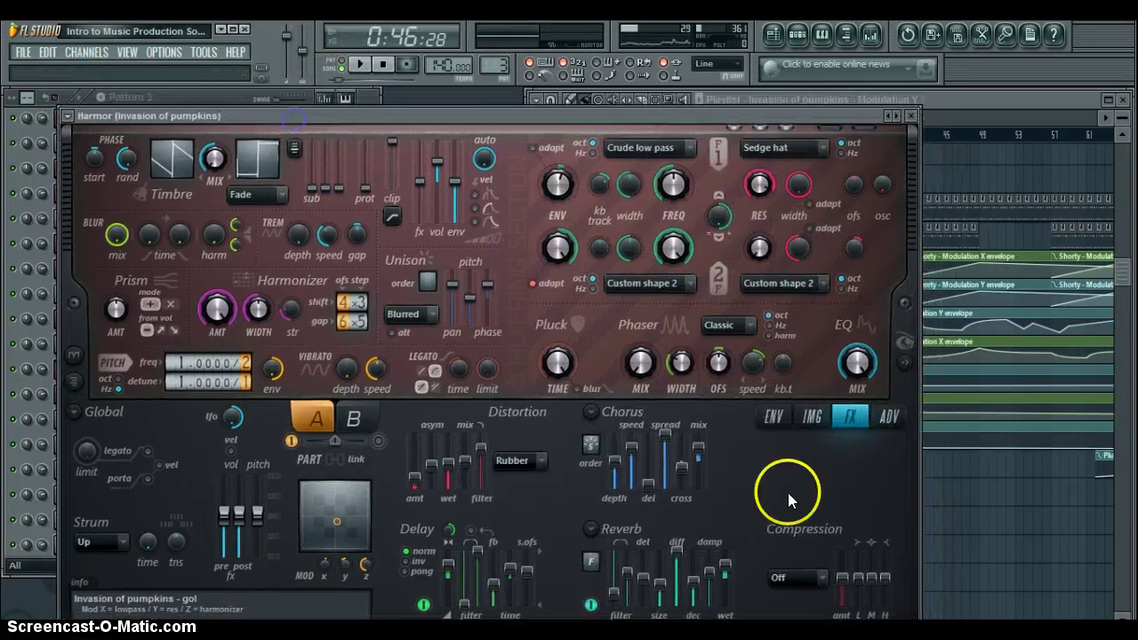
{"action": "left_click", "coordinate": [1003, 100]}
{"action": "mouse_move", "coordinate": [716, 120]}
{"action": "left_mouse_down"}
{"action": "mouse_move", "coordinate": [752, 107]}
{"action": "mouse_move", "coordinate": [720, 114]}
{"action": "left_mouse_up"}
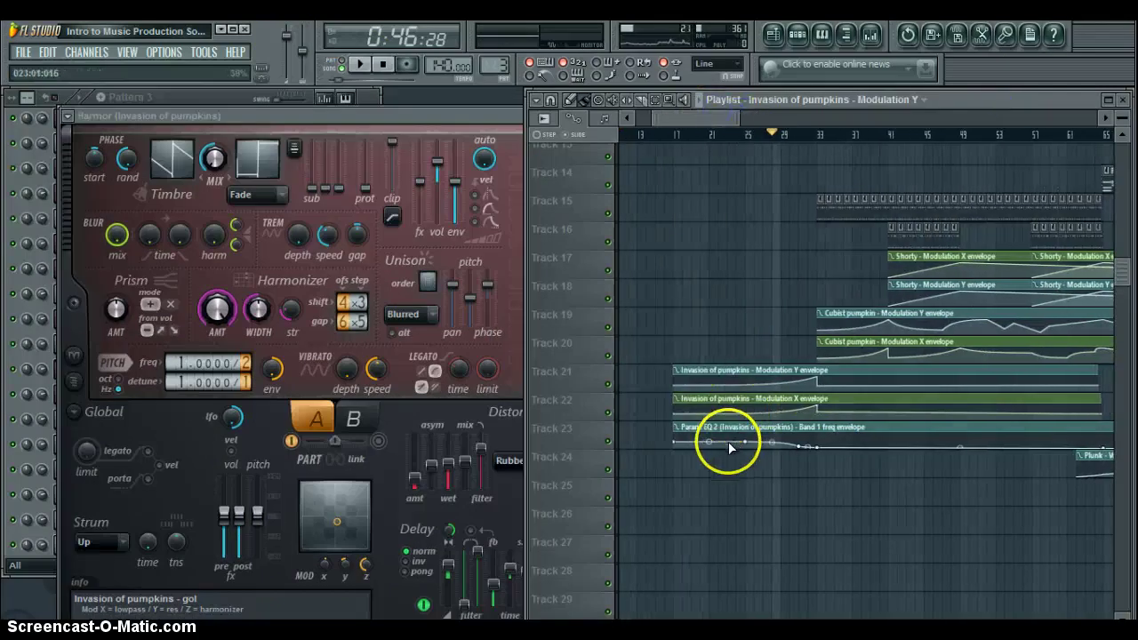
{"action": "left_click", "coordinate": [672, 134]}
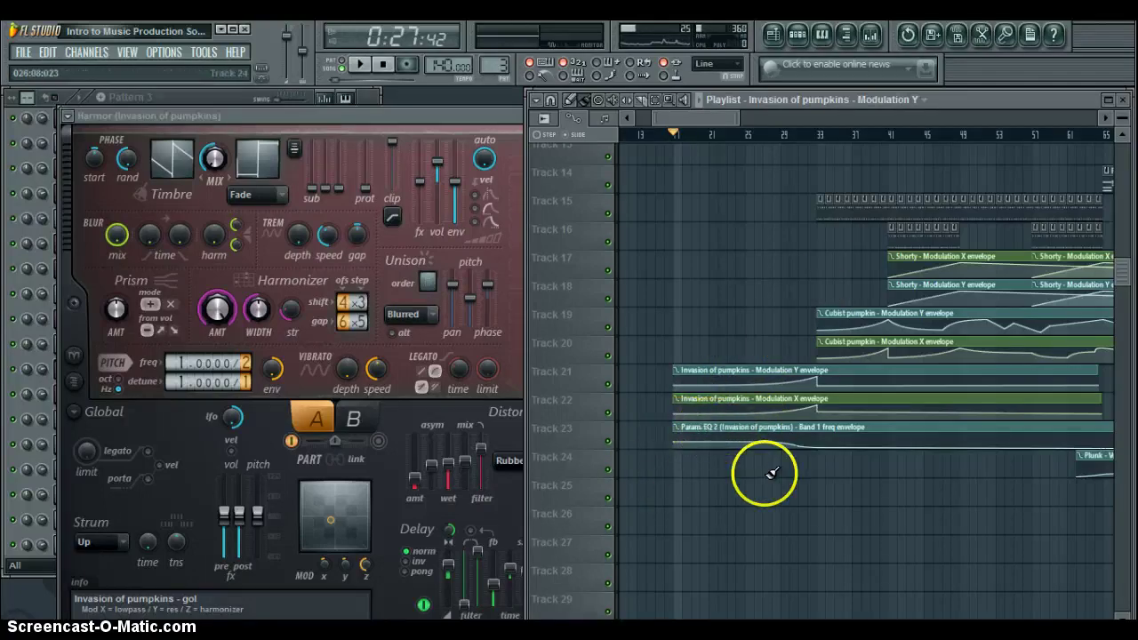
Open Fruity Parametric EQ 2 from the Invasion of pumpkins mixer track and move its window to the middle of the mixer
{"action": "left_click", "coordinate": [874, 38]}
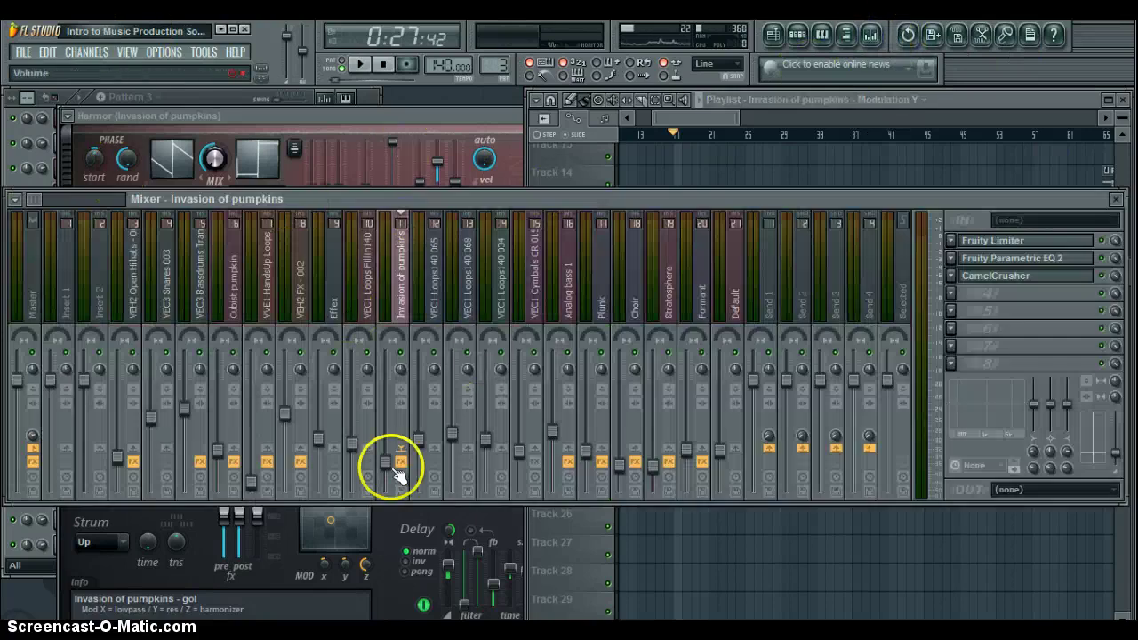
{"action": "left_click", "coordinate": [405, 289]}
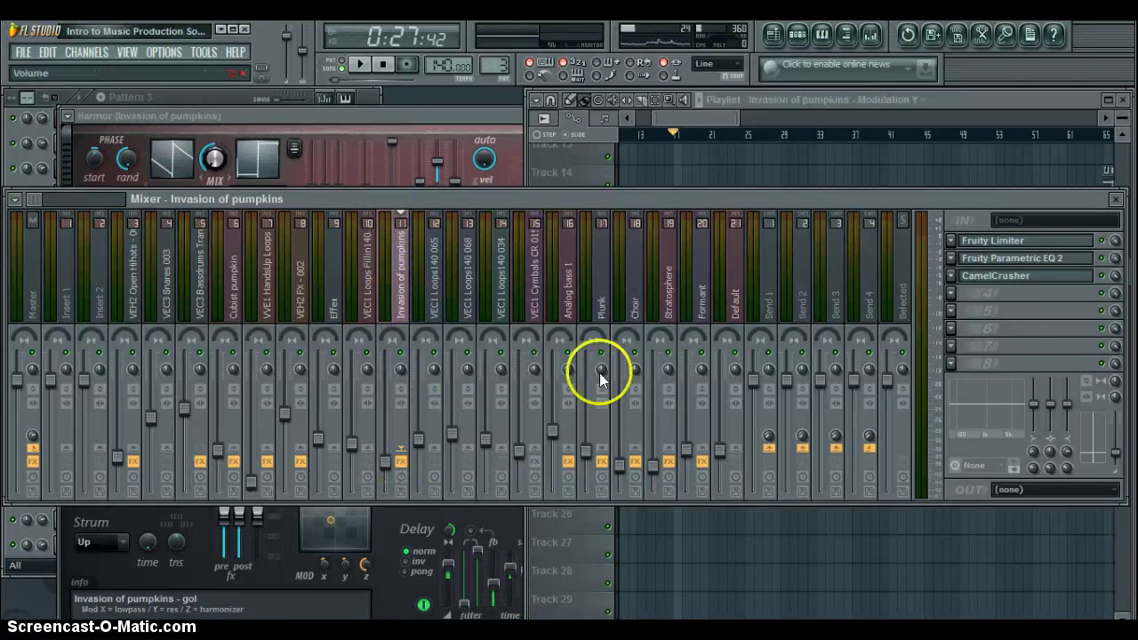
{"action": "left_click", "coordinate": [1042, 259]}
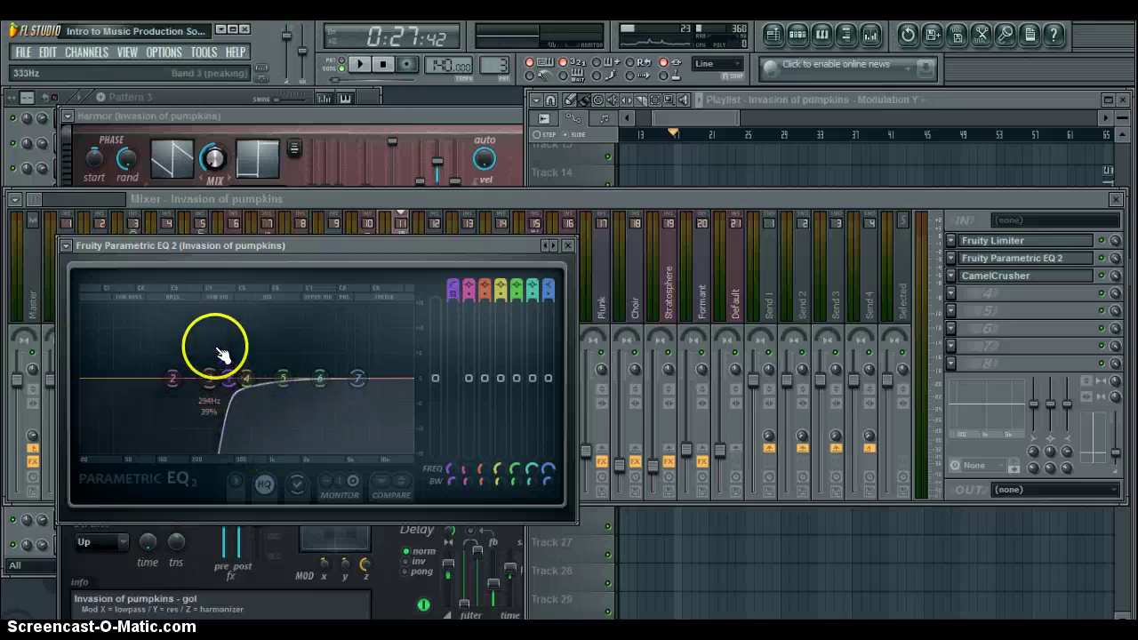
{"action": "left_click_drag", "start_coordinate": [317, 246], "coordinate": [475, 208]}
Play the song from bar 17 with the Parametric EQ 2 window in front of the playlist to examine the Band 1 frequency automation
{"action": "key", "text": "space"}
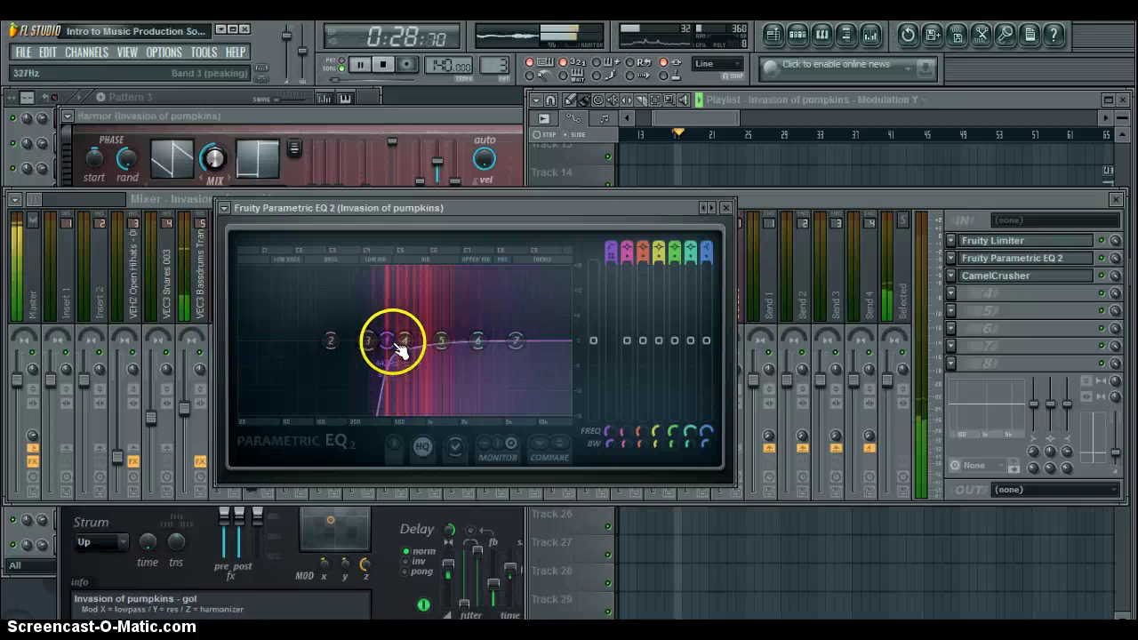
{"action": "left_click", "coordinate": [991, 95]}
{"action": "left_click", "coordinate": [472, 208]}
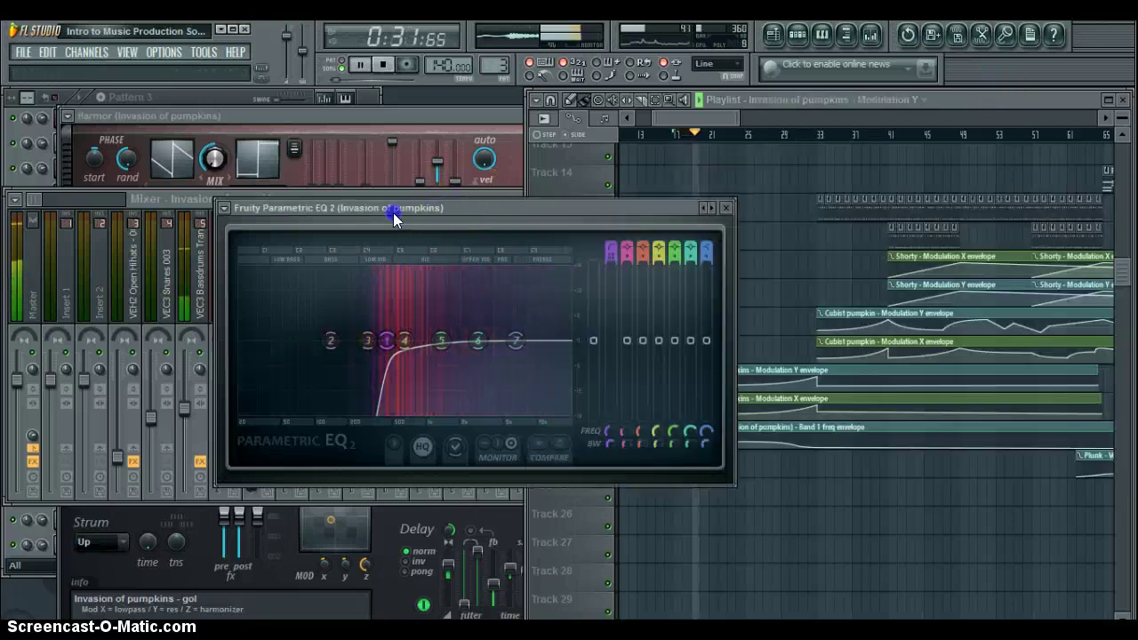
Move the Parametric EQ 2 window beside the playlist, watch the Band 1 frequency follow its automation past bar 33, and stop playback
{"action": "left_click_drag", "start_coordinate": [485, 208], "coordinate": [326, 238]}
{"action": "left_click", "coordinate": [957, 101]}
{"action": "left_click", "coordinate": [480, 407]}
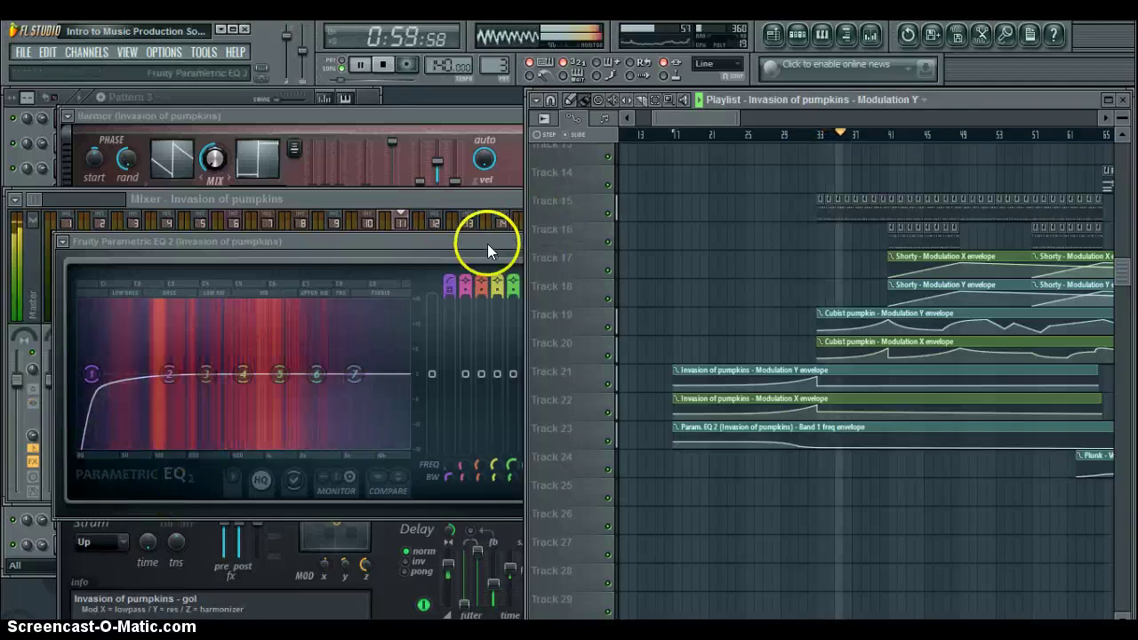
{"action": "key", "text": "space"}
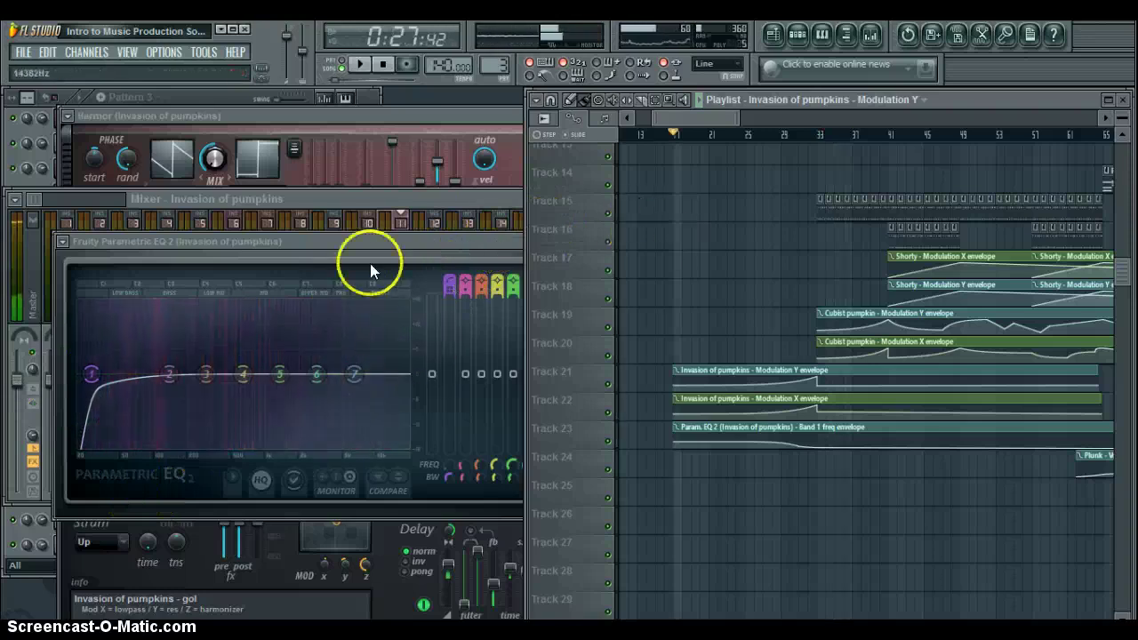
Reposition Parametric EQ 2 over the mixer, briefly play the song, and show the Create automation clip option for Band 1 frequency without choosing it
{"action": "left_click_drag", "start_coordinate": [370, 243], "coordinate": [324, 203]}
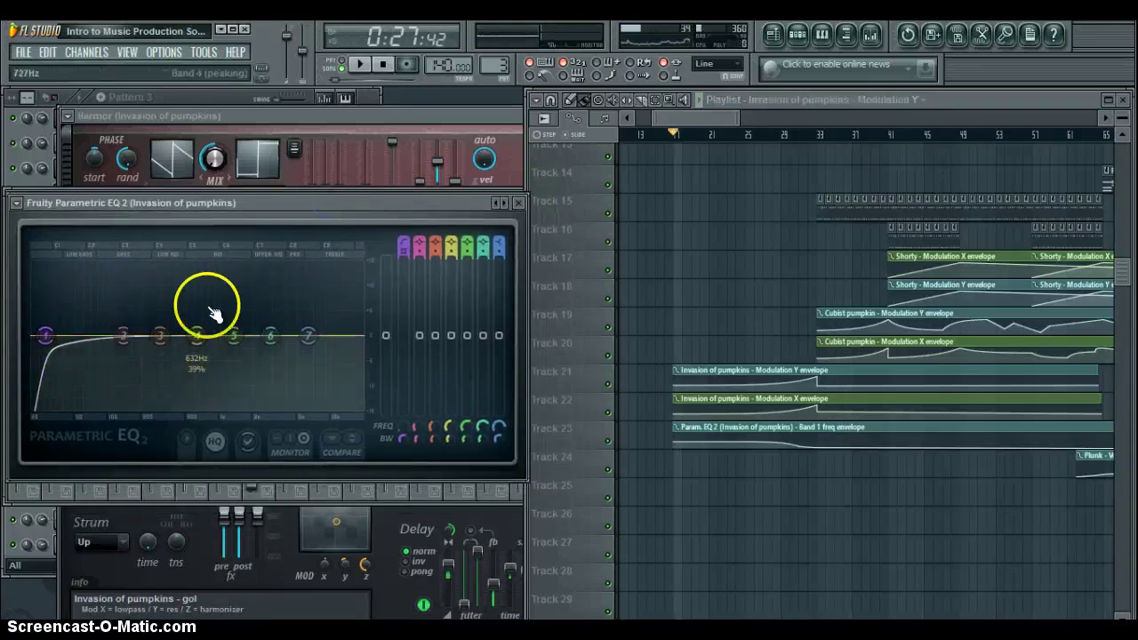
{"action": "key", "text": "space"}
{"action": "key", "text": "space"}
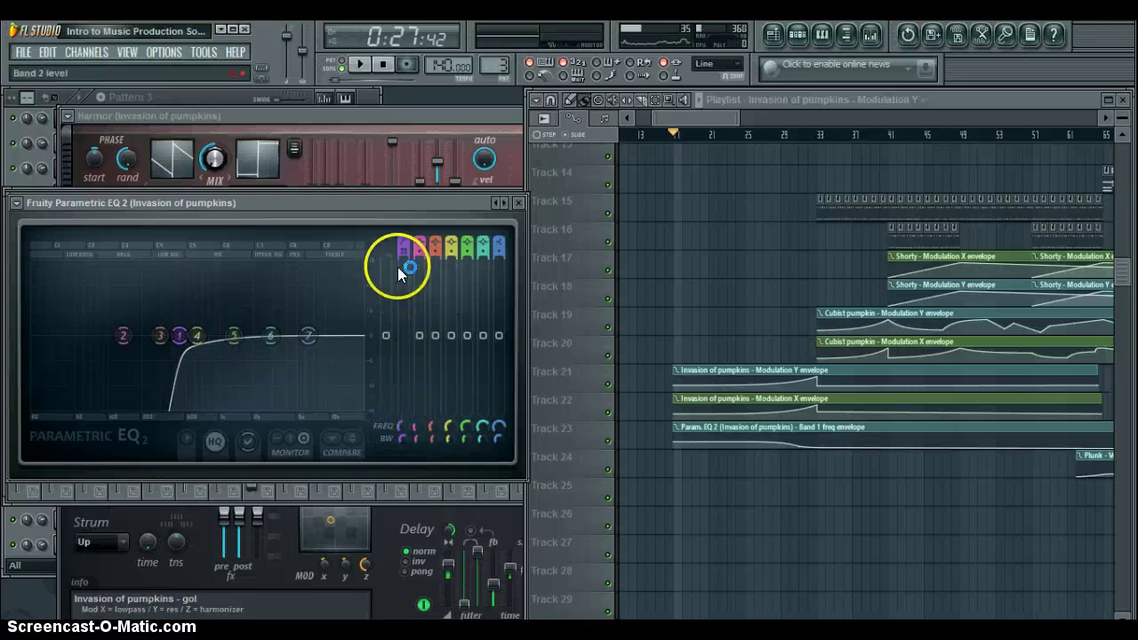
{"action": "right_click", "coordinate": [403, 426]}
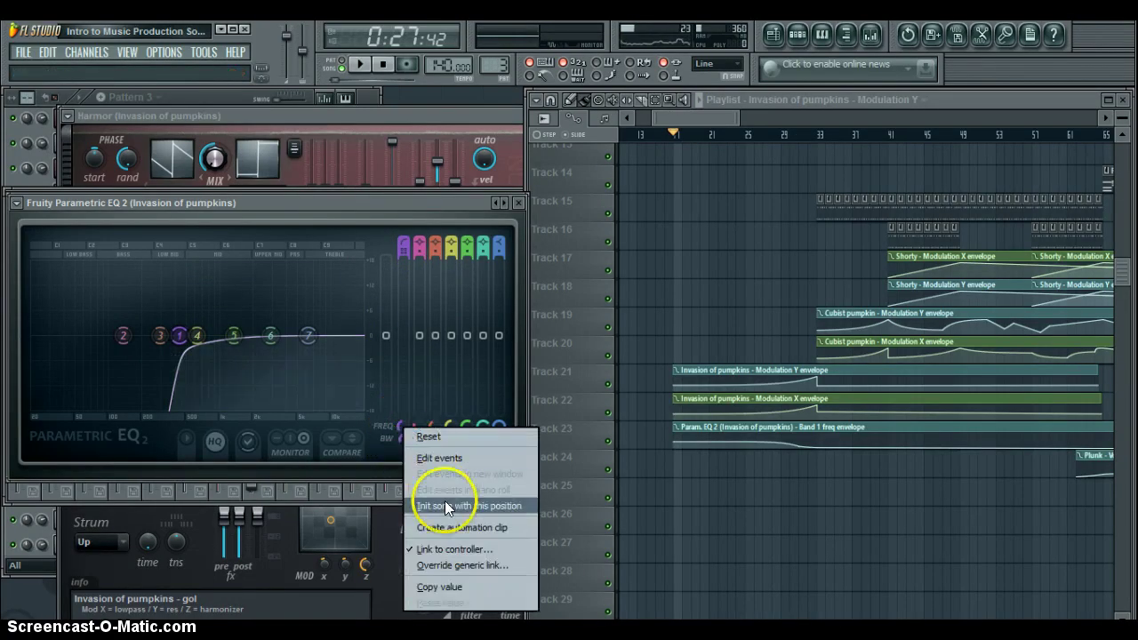
{"action": "left_click", "coordinate": [399, 212]}
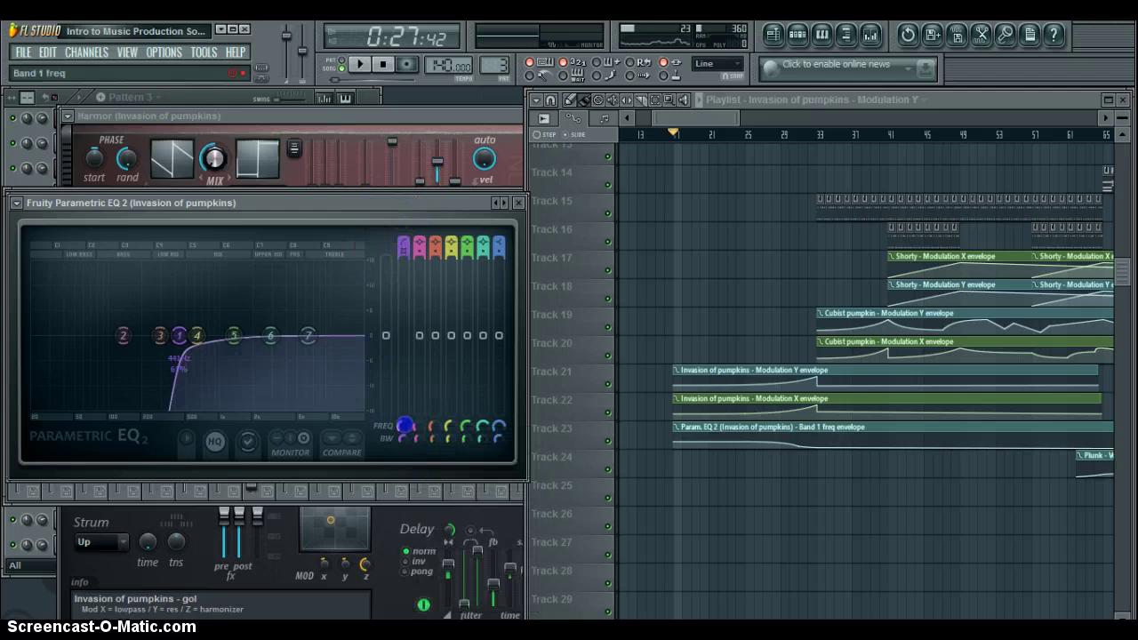
Sweep the Band 1 frequency of Parametric EQ 2 up and down by hand, first with the song stopped and again while it plays
{"action": "left_click_drag", "start_coordinate": [414, 490], "coordinate": [412, 468]}
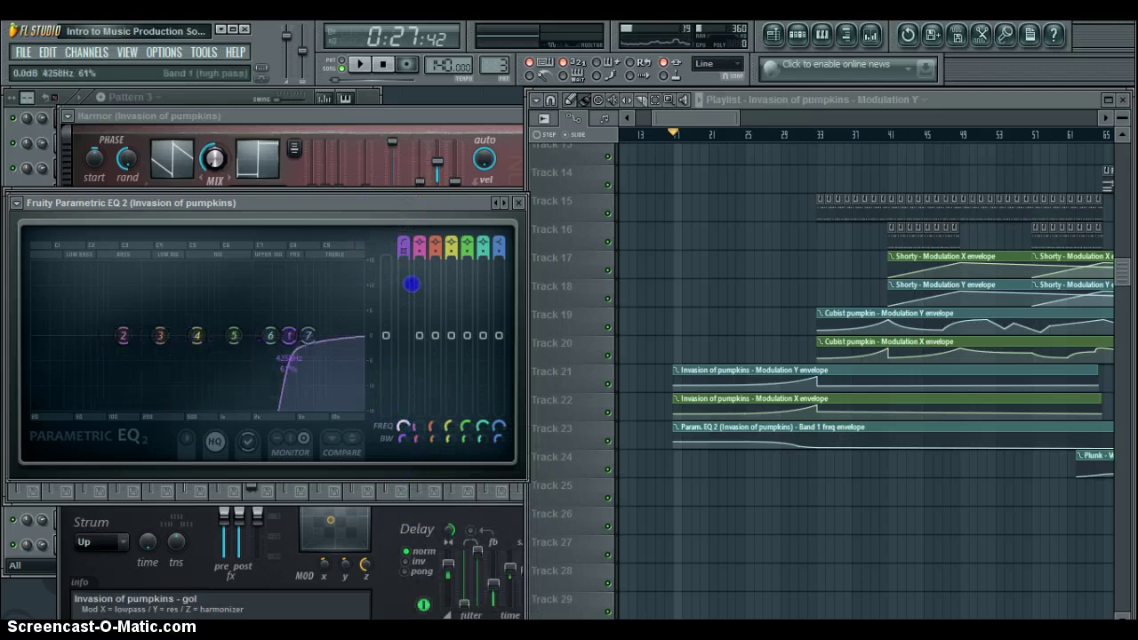
{"action": "left_click_drag", "start_coordinate": [410, 336], "coordinate": [360, 399]}
{"action": "left_click_drag", "start_coordinate": [364, 458], "coordinate": [365, 535]}
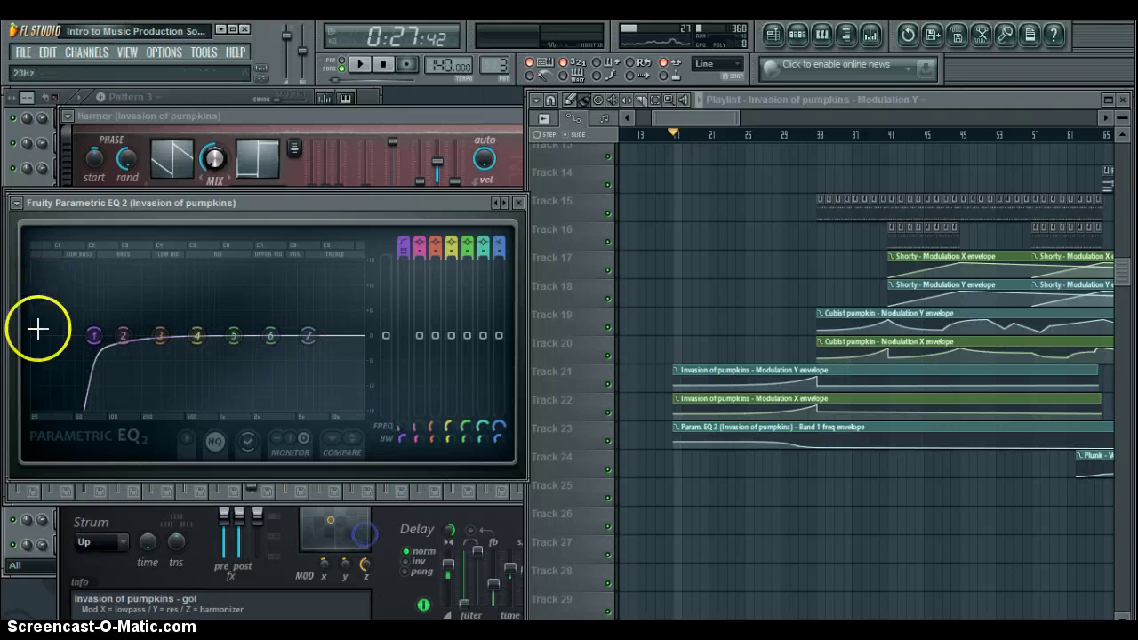
{"action": "left_click_drag", "start_coordinate": [404, 434], "coordinate": [406, 390]}
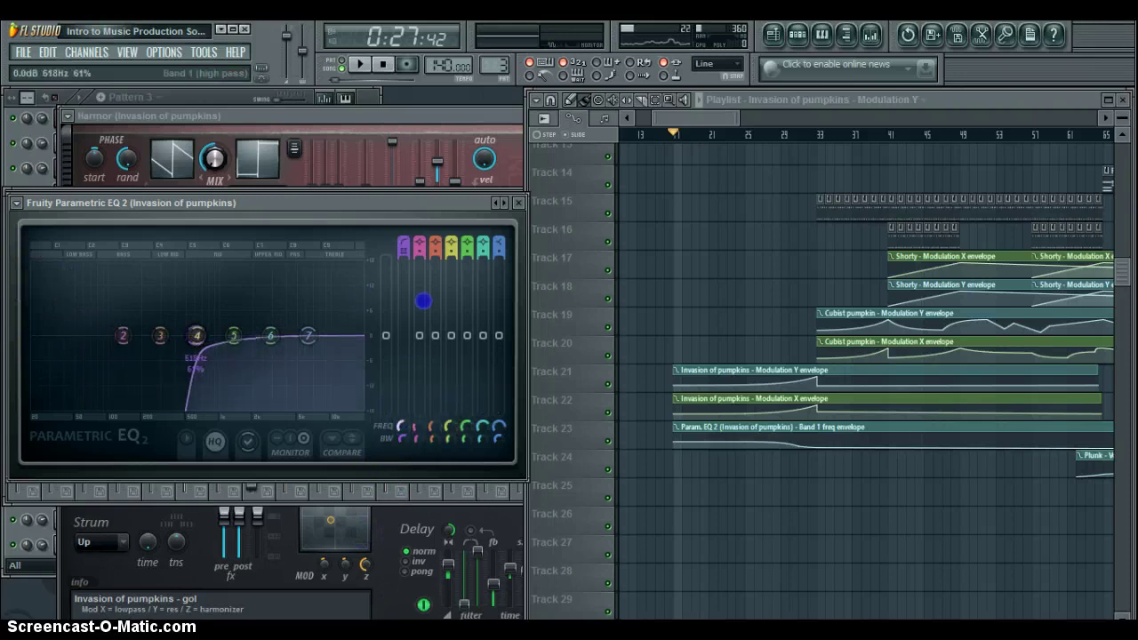
{"action": "key", "text": "space"}
{"action": "left_click_drag", "start_coordinate": [405, 433], "coordinate": [437, 254]}
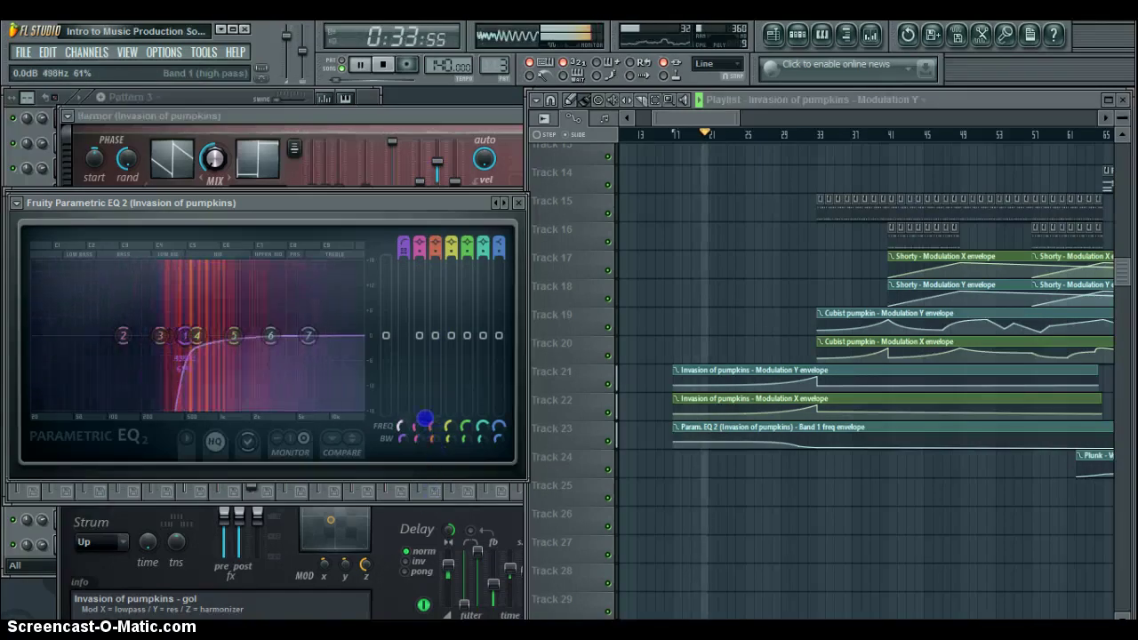
{"action": "left_click_drag", "start_coordinate": [425, 374], "coordinate": [437, 330]}
Replay the song from bar 17, show the automation clip options for Band 1 frequency again, dismiss them and stop playback
{"action": "key", "text": "space"}
{"action": "key", "text": "space"}
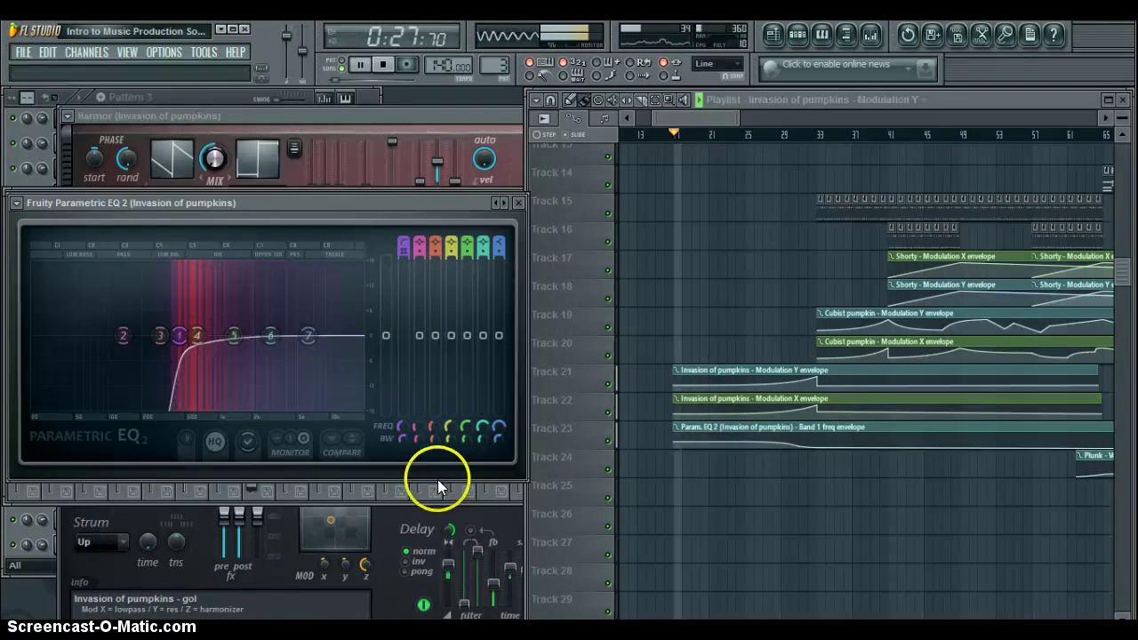
{"action": "right_click", "coordinate": [402, 423]}
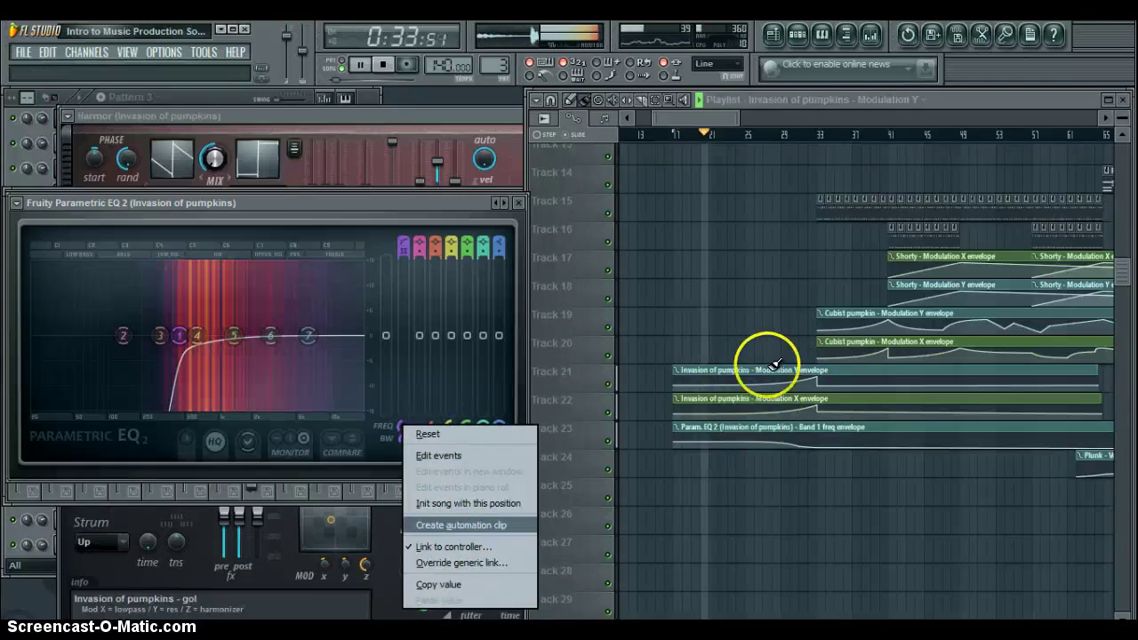
{"action": "left_click", "coordinate": [452, 202]}
{"action": "key", "text": "space"}
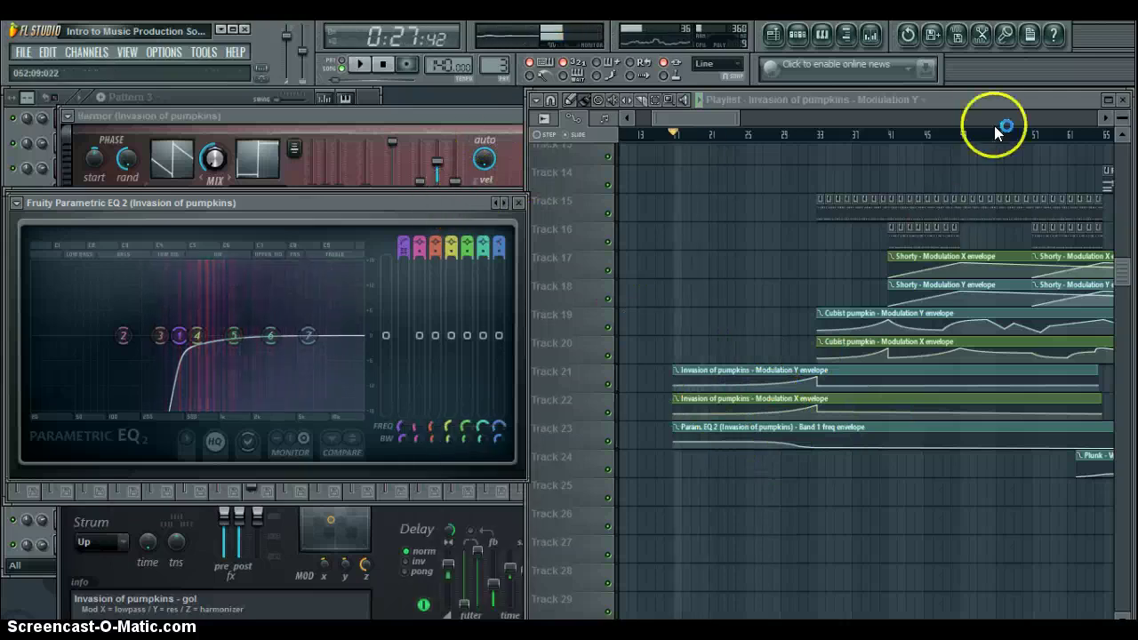
Find the Pattern 2 clip on Track 4 near bar 33, inspect its notes in the piano roll and close it
{"action": "left_click", "coordinate": [988, 107]}
{"action": "left_click_drag", "start_coordinate": [703, 120], "coordinate": [716, 122]}
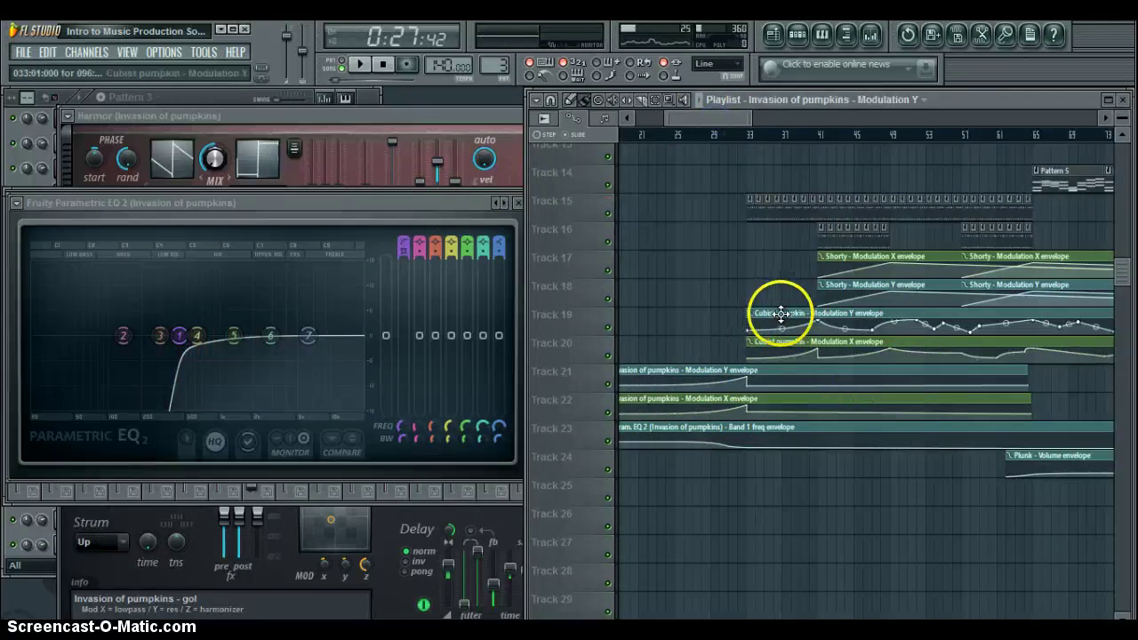
{"action": "scroll", "coordinate": [754, 237], "scroll_direction": "up", "scroll_amount": 5}
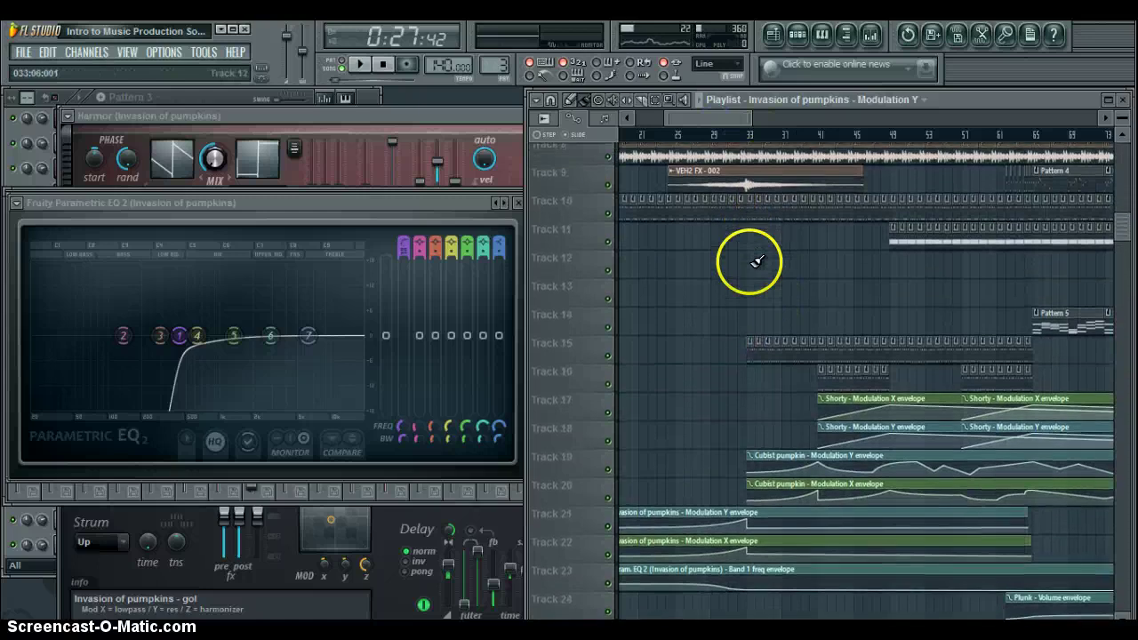
{"action": "scroll", "coordinate": [756, 261], "scroll_direction": "up", "scroll_amount": 7}
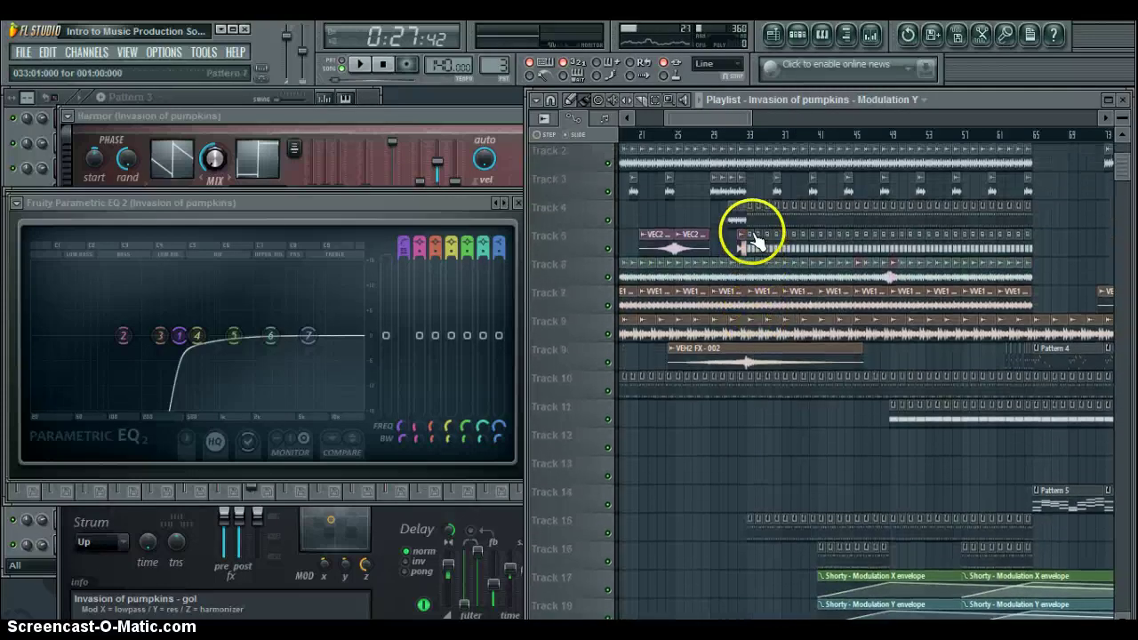
{"action": "double_click", "coordinate": [753, 216]}
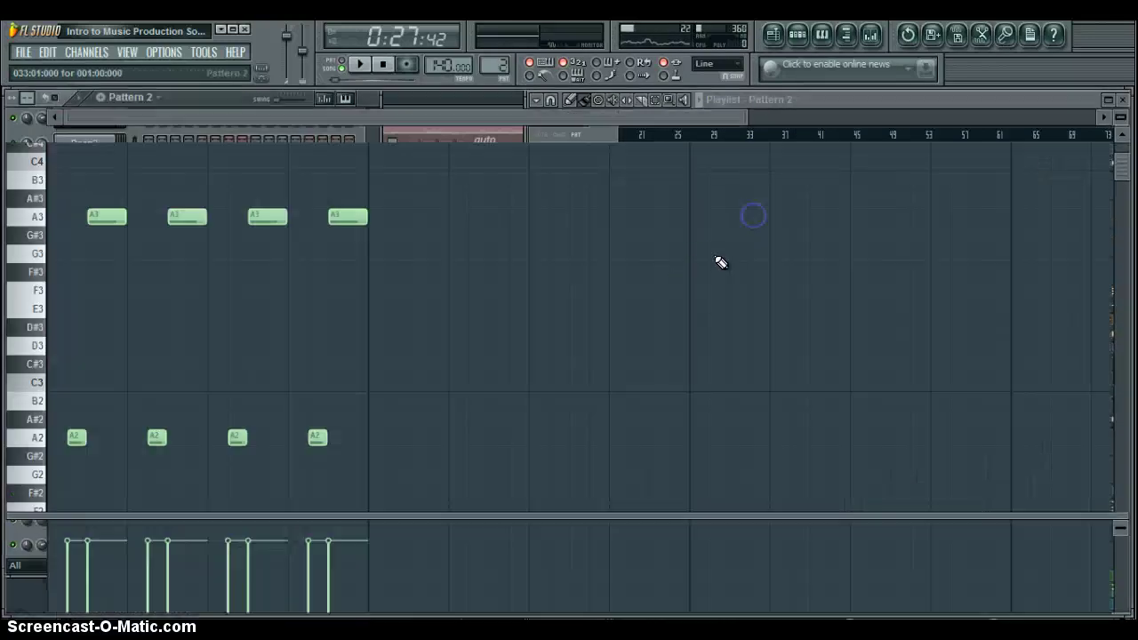
{"action": "left_click", "coordinate": [1120, 99]}
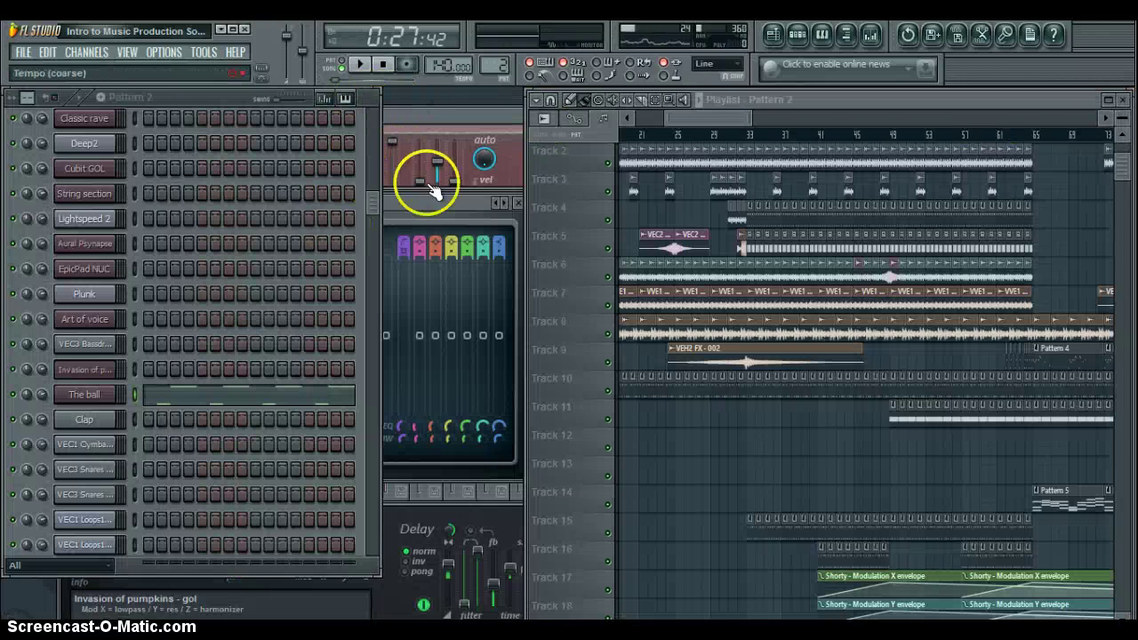
Play Pattern 2 on its own, stop it, and set the song position to bar 33
{"action": "left_click", "coordinate": [354, 64]}
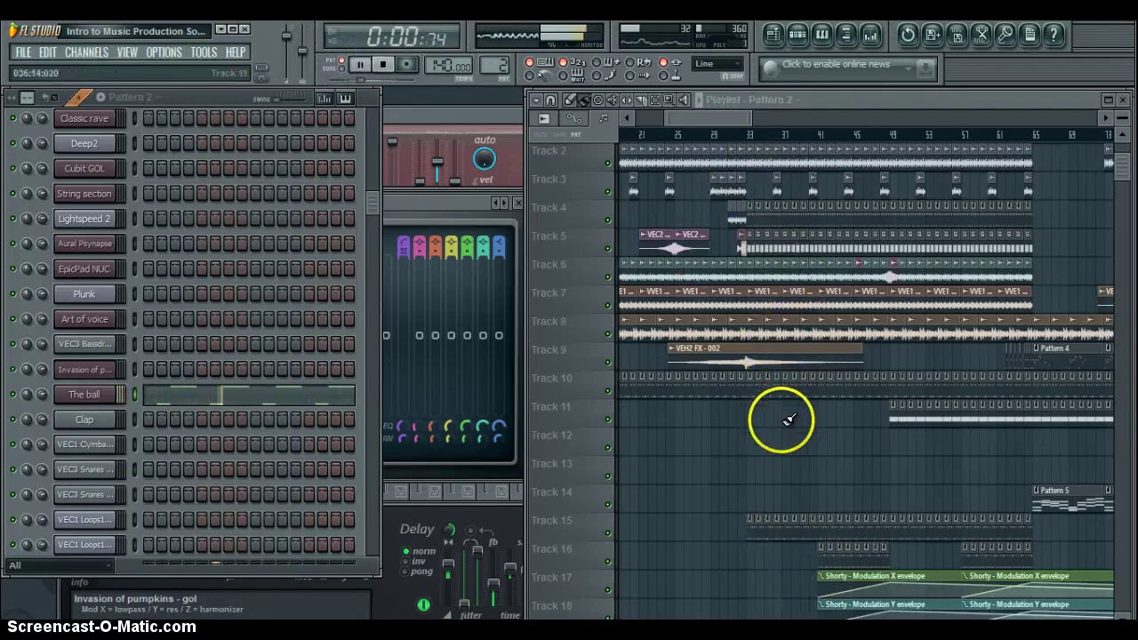
{"action": "key", "text": "space"}
{"action": "left_click", "coordinate": [752, 136]}
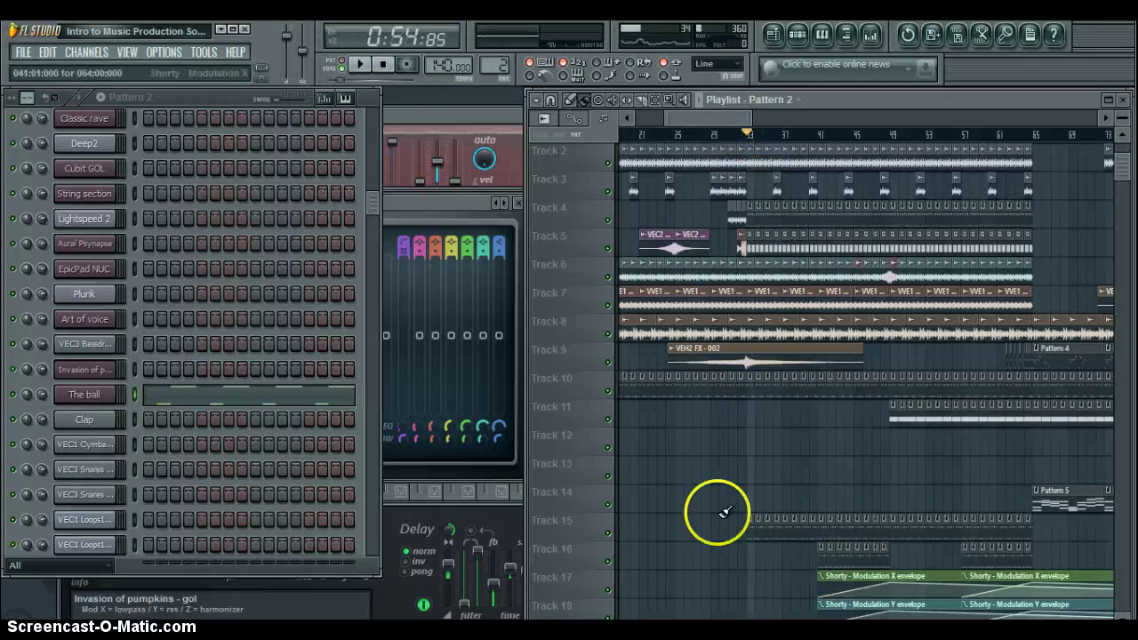
Open Harmor for The ball channel, play the song from bar 33 to examine its X/Y modulation, and show Harmor's spectrum visualization
{"action": "scroll", "coordinate": [751, 509], "scroll_direction": "down", "scroll_amount": 5}
{"action": "left_click", "coordinate": [75, 394]}
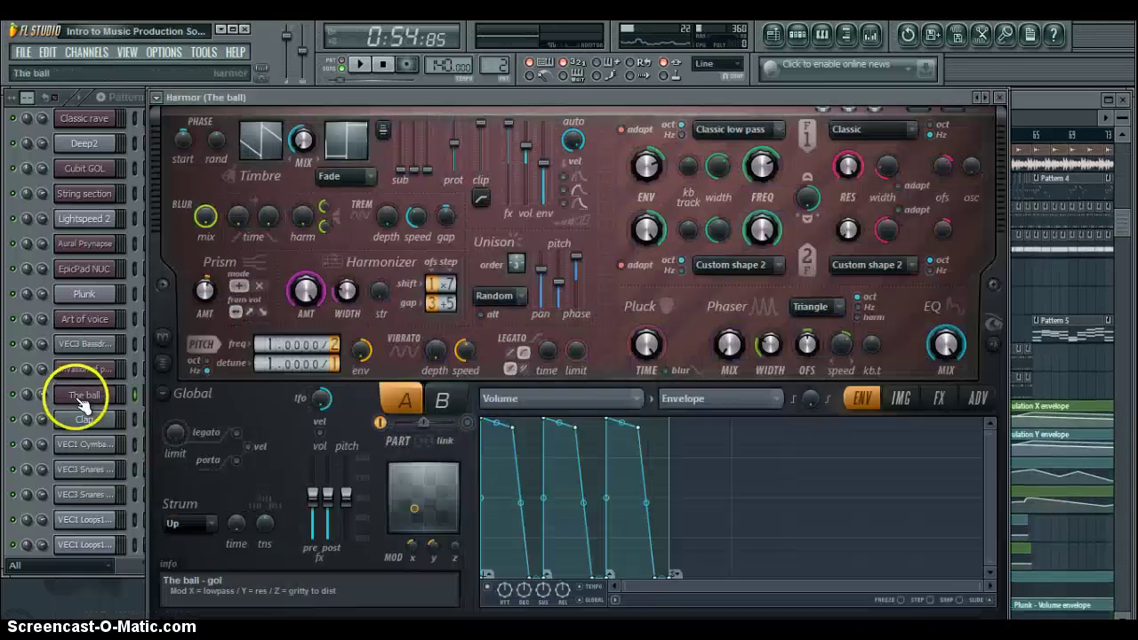
{"action": "key", "text": "space"}
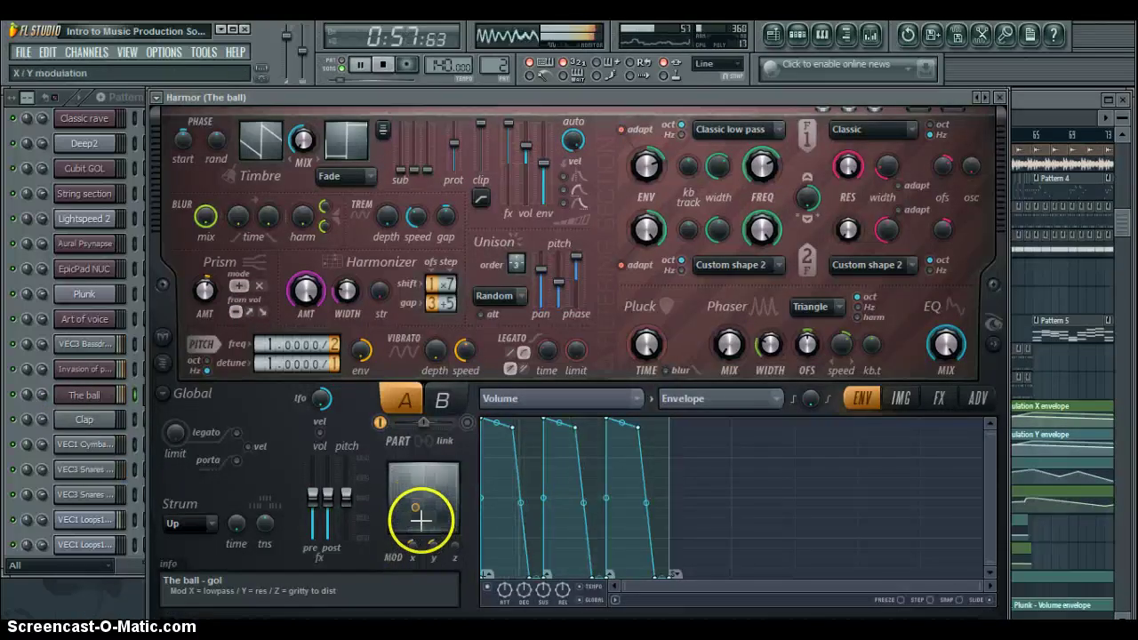
{"action": "left_click_drag", "start_coordinate": [421, 517], "coordinate": [417, 508]}
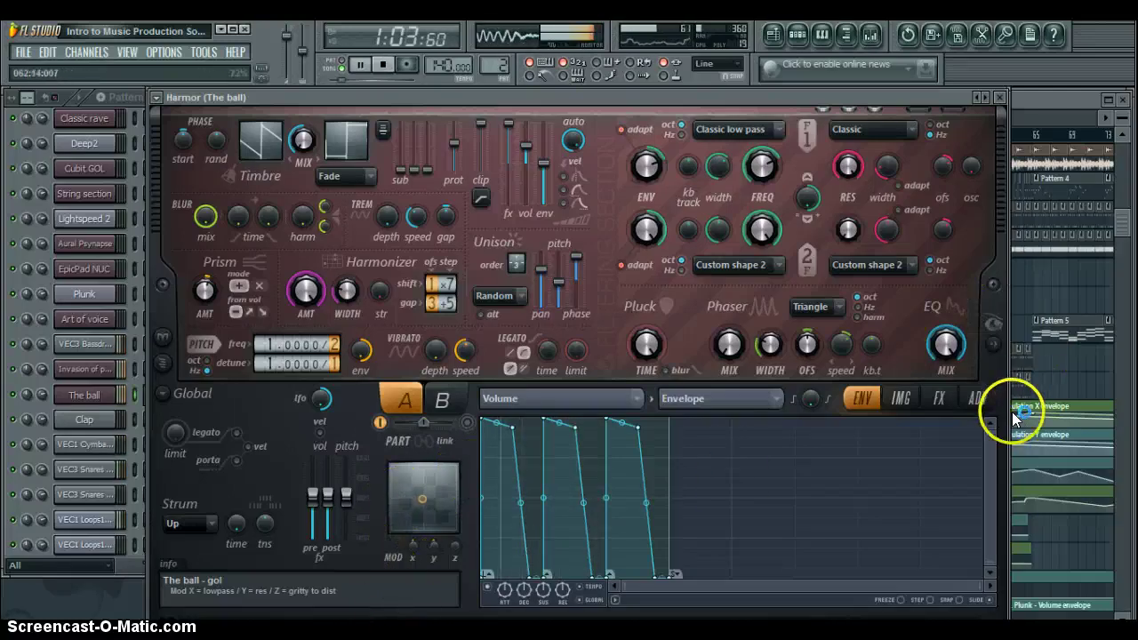
{"action": "left_click", "coordinate": [996, 345]}
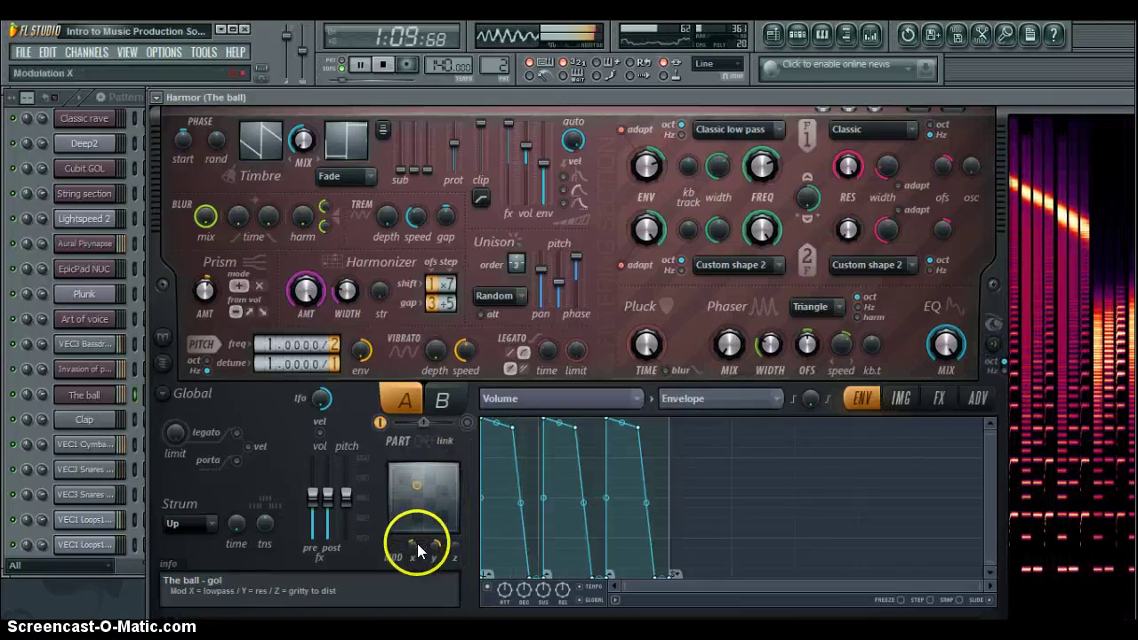
Stop playback and close the Harmor window of The ball to return to the playlist
{"action": "left_click", "coordinate": [981, 93]}
{"action": "key", "text": "space"}
{"action": "left_click_drag", "start_coordinate": [1025, 96], "coordinate": [749, 160]}
{"action": "left_click", "coordinate": [894, 161]}
{"action": "key", "text": "Escape"}
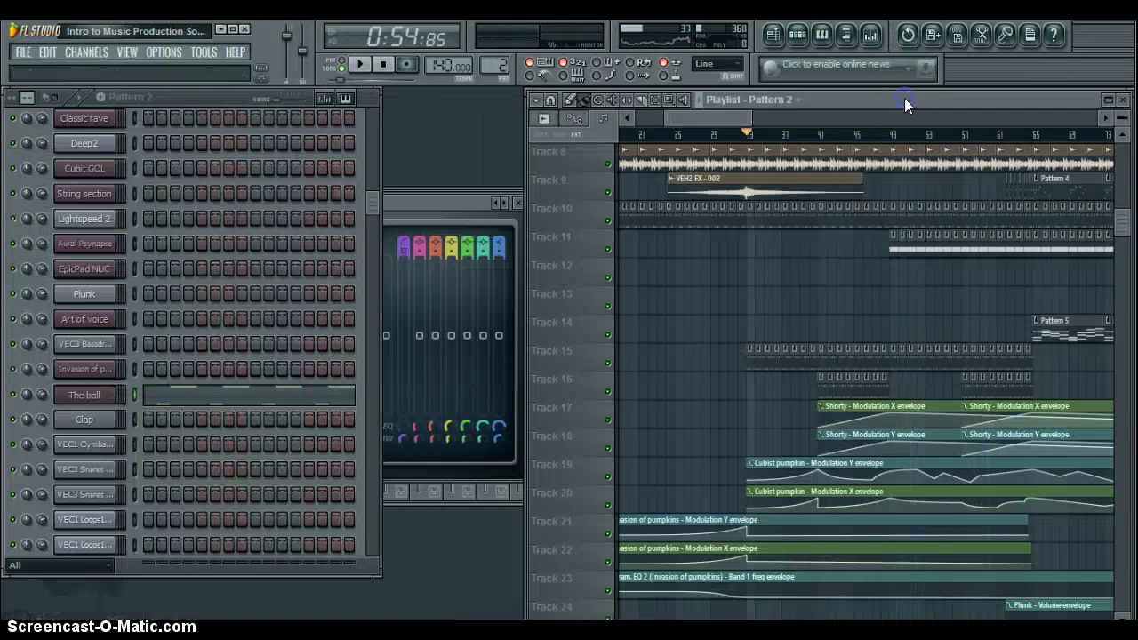
Zoom the playlist out to survey the automation clips on Tracks 17 to 24 across the song
{"action": "left_click_drag", "start_coordinate": [719, 120], "coordinate": [818, 125]}
{"action": "mouse_move", "coordinate": [717, 121]}
{"action": "left_mouse_down"}
{"action": "mouse_move", "coordinate": [981, 136]}
{"action": "mouse_move", "coordinate": [833, 153]}
{"action": "mouse_move", "coordinate": [699, 196]}
{"action": "mouse_move", "coordinate": [634, 231]}
{"action": "left_mouse_up"}
{"action": "scroll", "coordinate": [1016, 341], "scroll_direction": "down", "scroll_amount": 2}
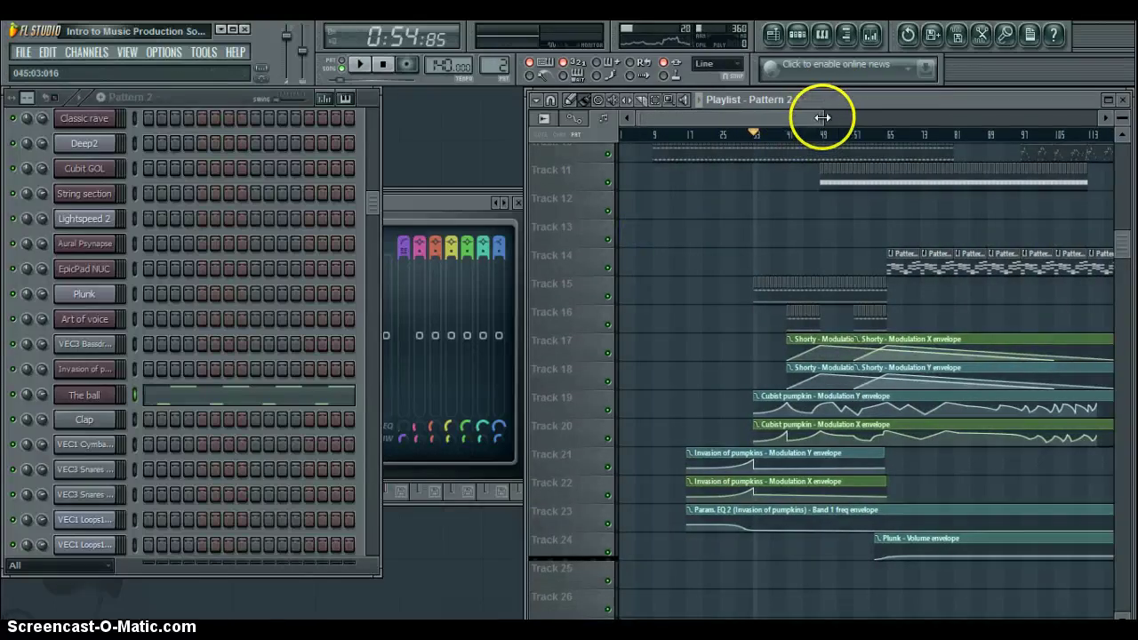
{"action": "left_click_drag", "start_coordinate": [821, 117], "coordinate": [904, 133]}
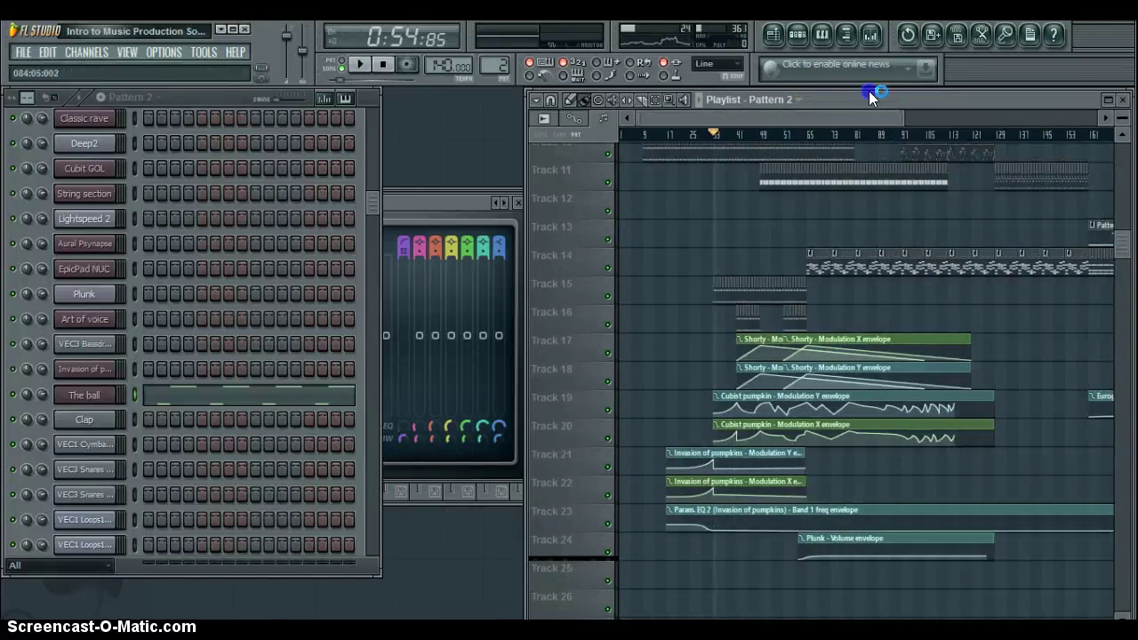